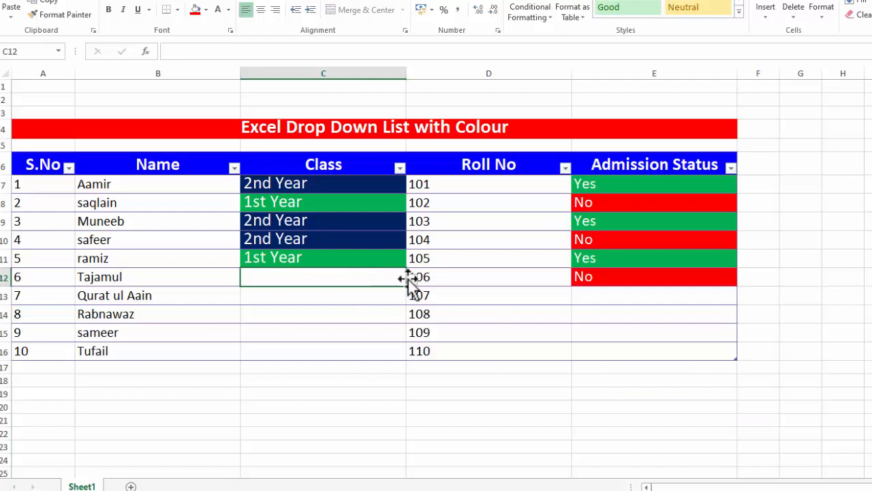
Choose 2nd Year in Class cell C12 and 1st Year in C13 from their drop-down lists
{"action": "left_click", "coordinate": [411, 278]}
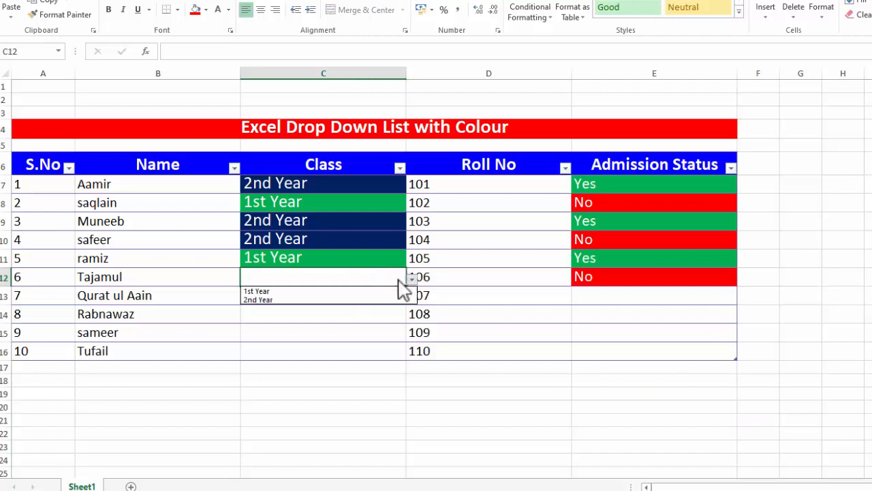
{"action": "left_click", "coordinate": [330, 300]}
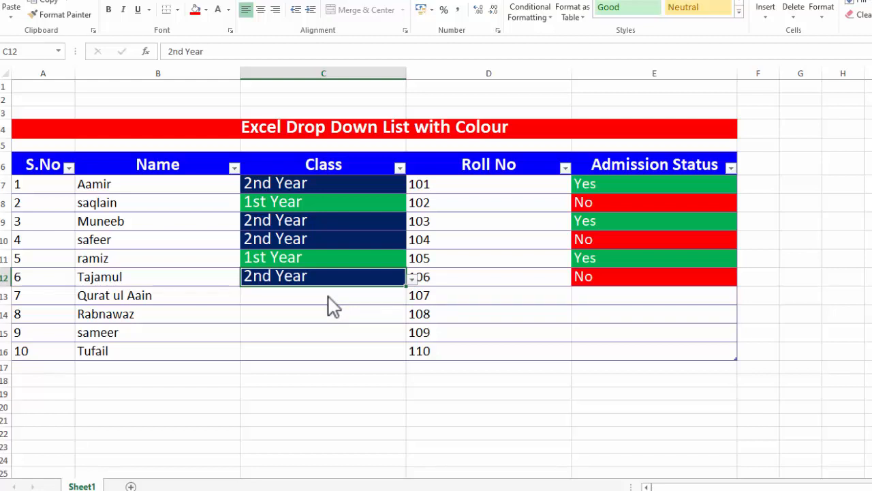
{"action": "left_click", "coordinate": [330, 299]}
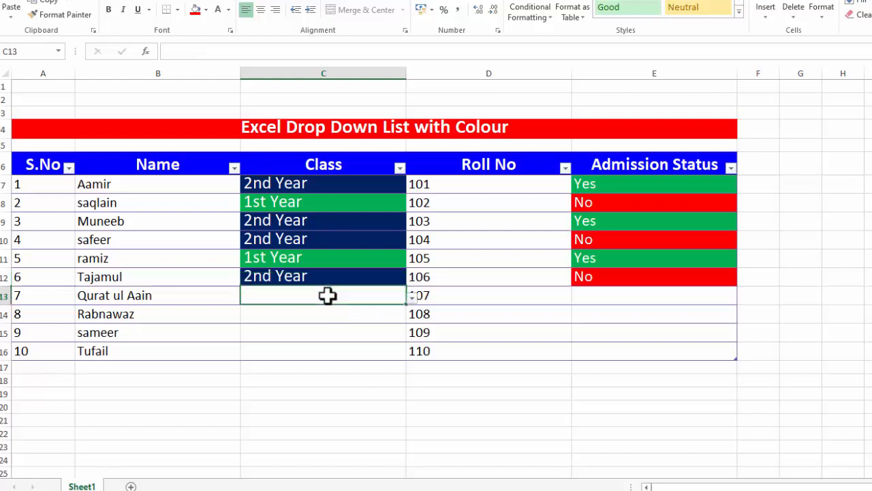
{"action": "left_click", "coordinate": [409, 300]}
{"action": "left_click", "coordinate": [303, 310]}
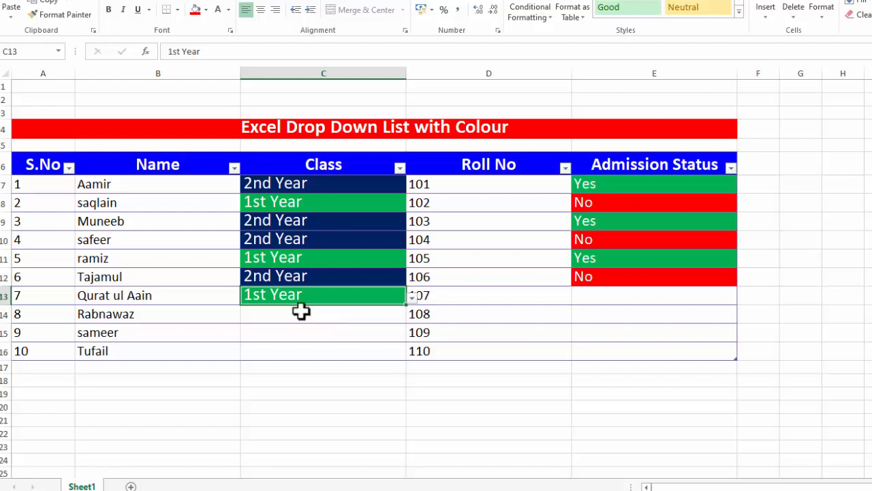
Choose Yes as the Admission Status in E13 and pick a status from the drop-down list in E14
{"action": "left_click", "coordinate": [616, 293]}
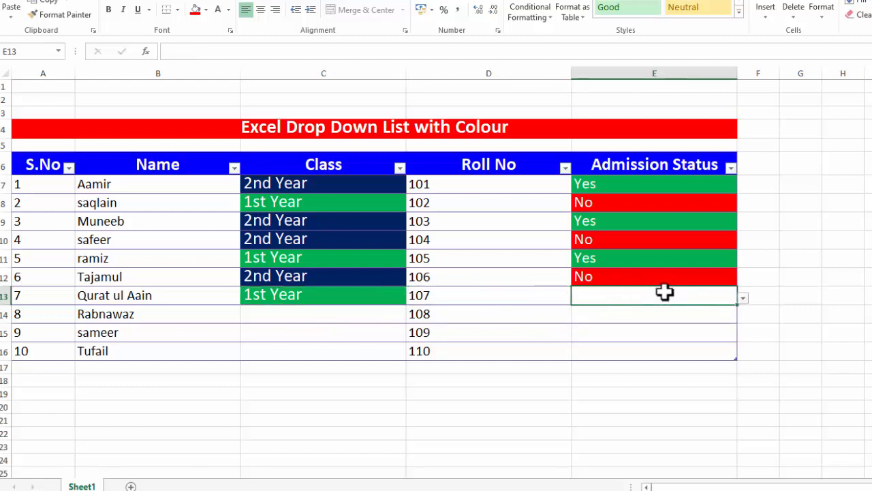
{"action": "left_click", "coordinate": [743, 300]}
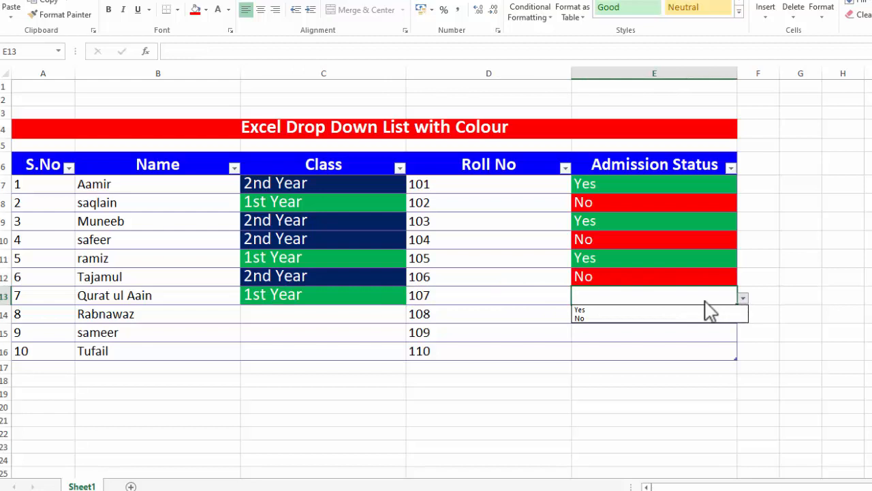
{"action": "left_click", "coordinate": [617, 311]}
{"action": "left_click", "coordinate": [640, 310]}
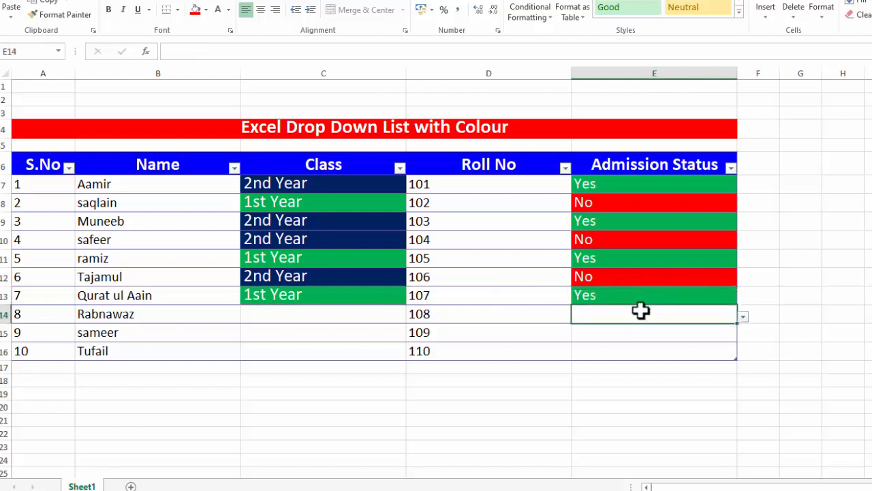
{"action": "left_click", "coordinate": [743, 317]}
{"action": "left_click", "coordinate": [618, 327]}
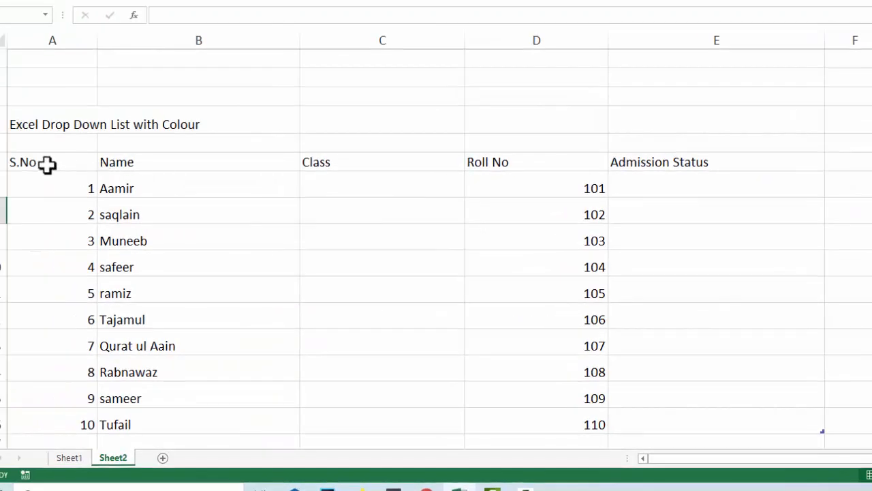
Enlarge the Sheet2 header row text to size 16 and apply All Borders plus a Thick Box Border to the whole table
{"action": "left_click_drag", "start_coordinate": [49, 163], "coordinate": [507, 130]}
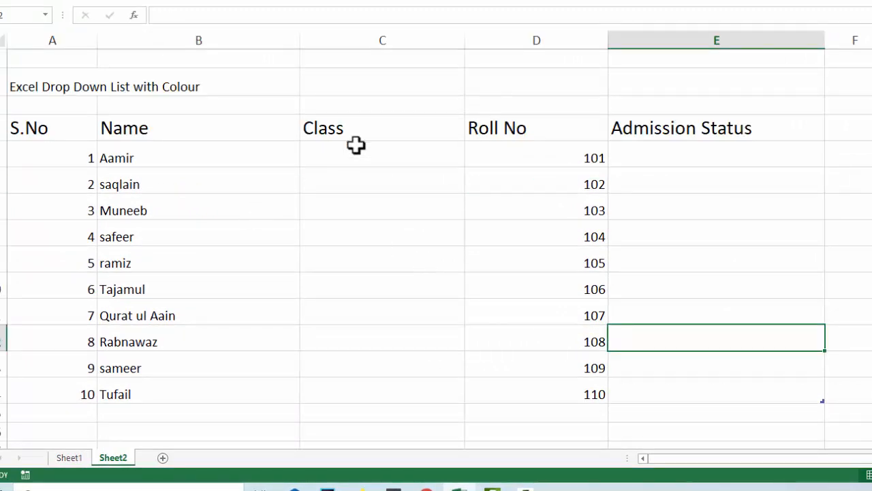
{"action": "left_click_drag", "start_coordinate": [29, 128], "coordinate": [637, 390]}
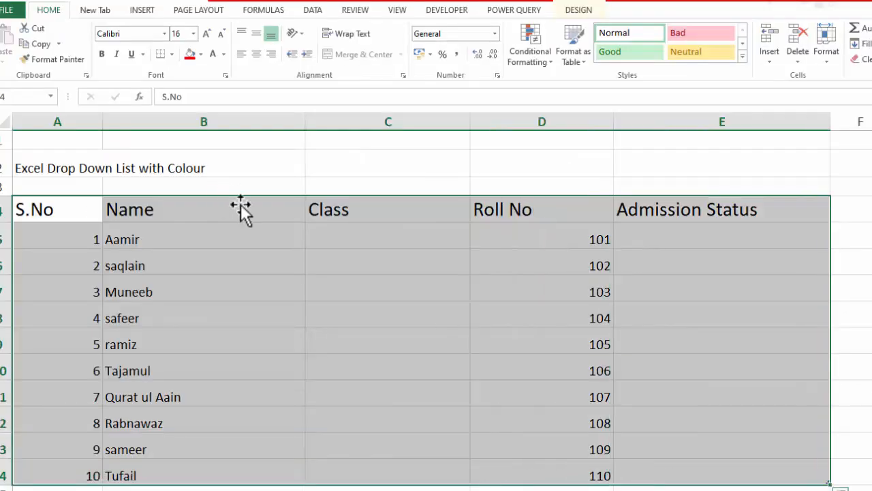
{"action": "left_click", "coordinate": [171, 54]}
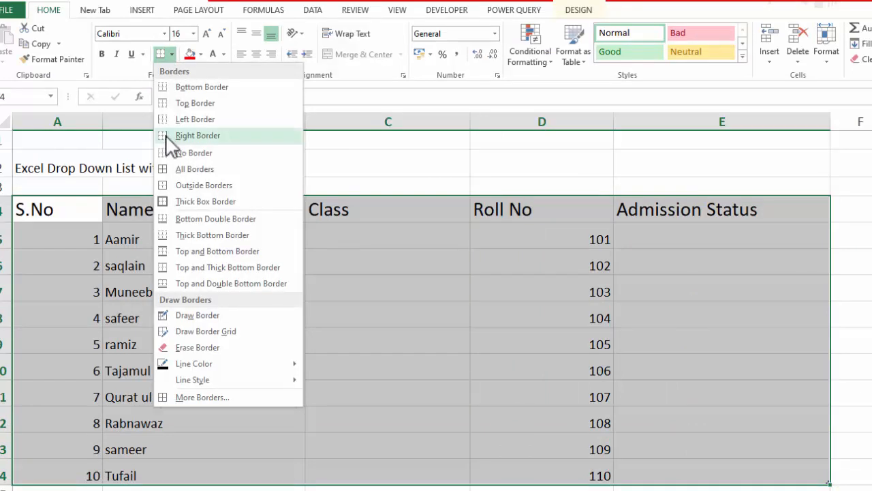
{"action": "left_click", "coordinate": [175, 169]}
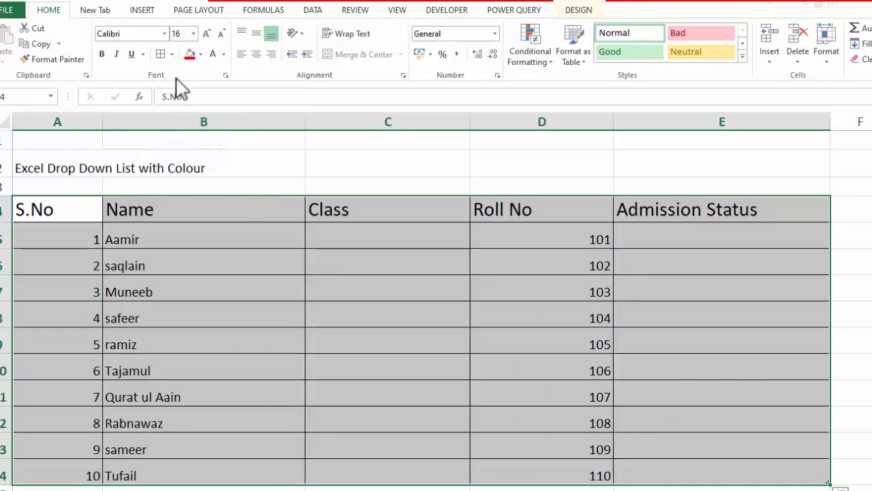
{"action": "left_click", "coordinate": [171, 54]}
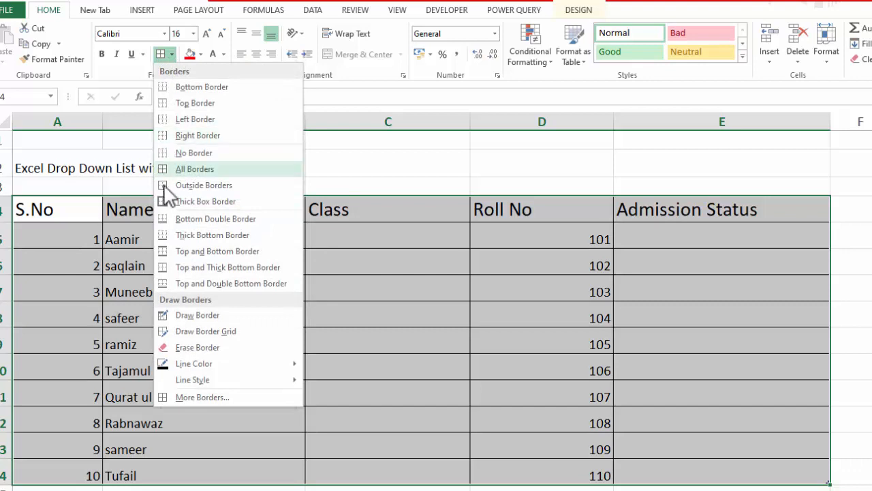
{"action": "left_click", "coordinate": [205, 201]}
Center and bold the header row from S.No to Admission Status and fill it with yellow
{"action": "left_click", "coordinate": [58, 209]}
{"action": "left_click_drag", "start_coordinate": [58, 209], "coordinate": [620, 214]}
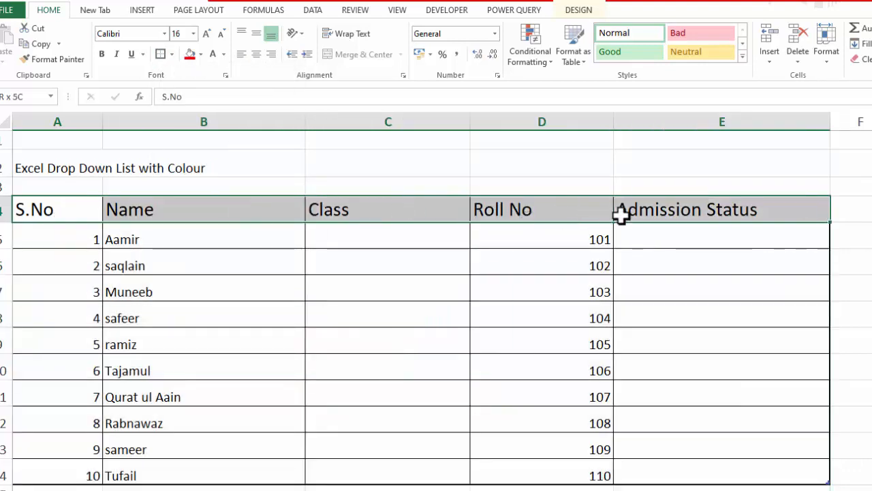
{"action": "left_click", "coordinate": [257, 55]}
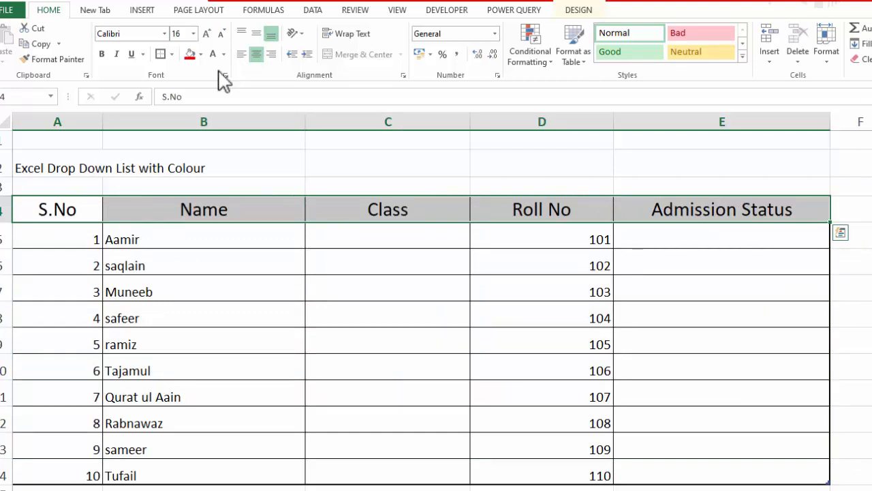
{"action": "left_click", "coordinate": [101, 54]}
{"action": "left_click", "coordinate": [201, 54]}
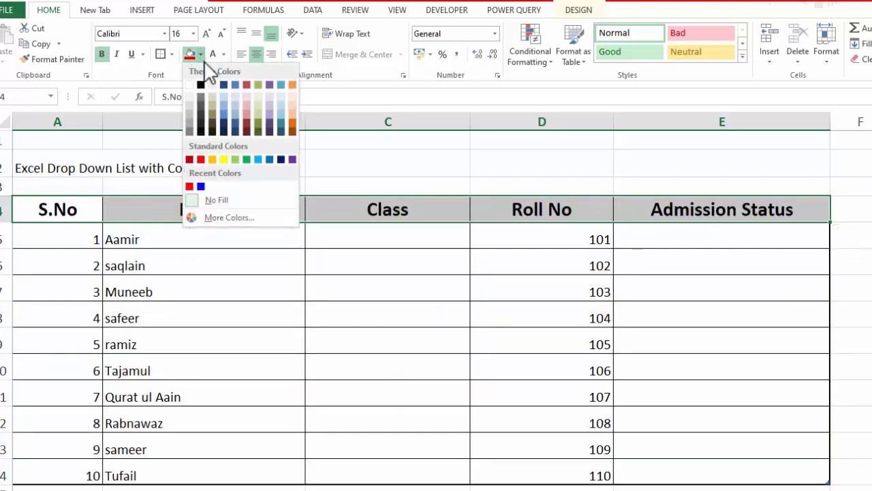
{"action": "left_click", "coordinate": [223, 161]}
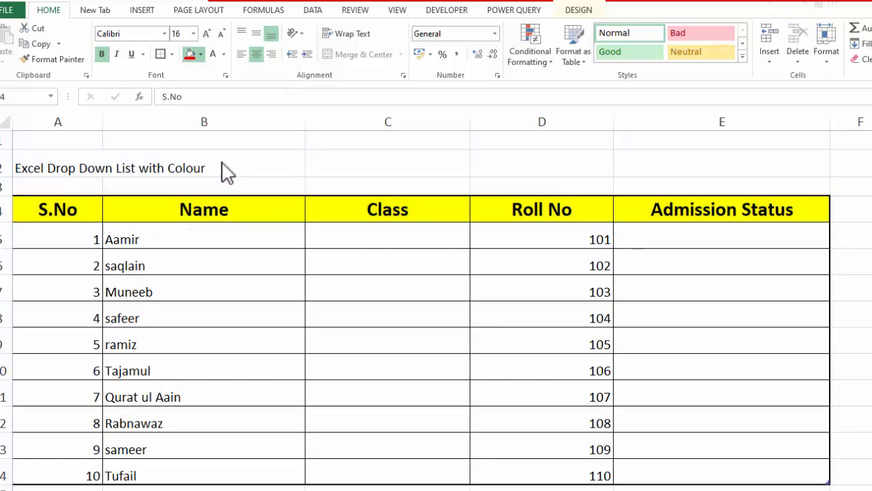
Add List data validation with the source 1ST YEAR,2ND YEAR to the data cells of the Class column
{"action": "left_click_drag", "start_coordinate": [389, 225], "coordinate": [388, 466]}
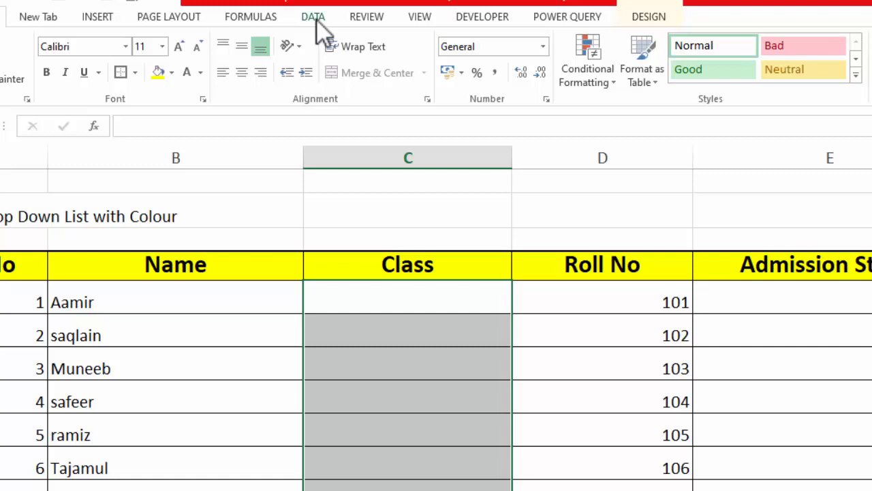
{"action": "left_click", "coordinate": [314, 11]}
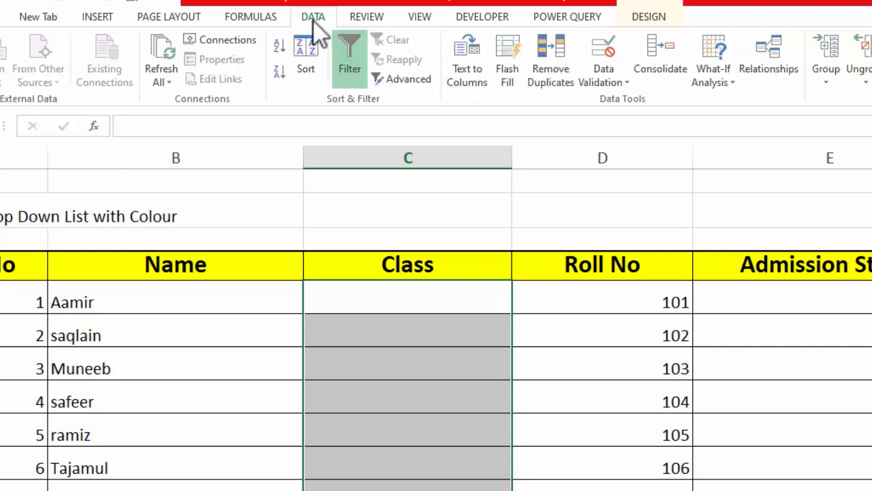
{"action": "left_click", "coordinate": [581, 77]}
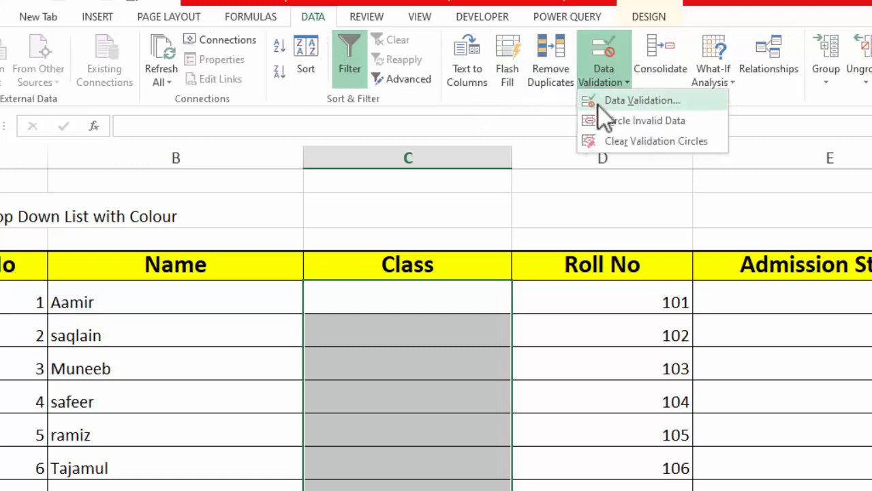
{"action": "left_click", "coordinate": [598, 104]}
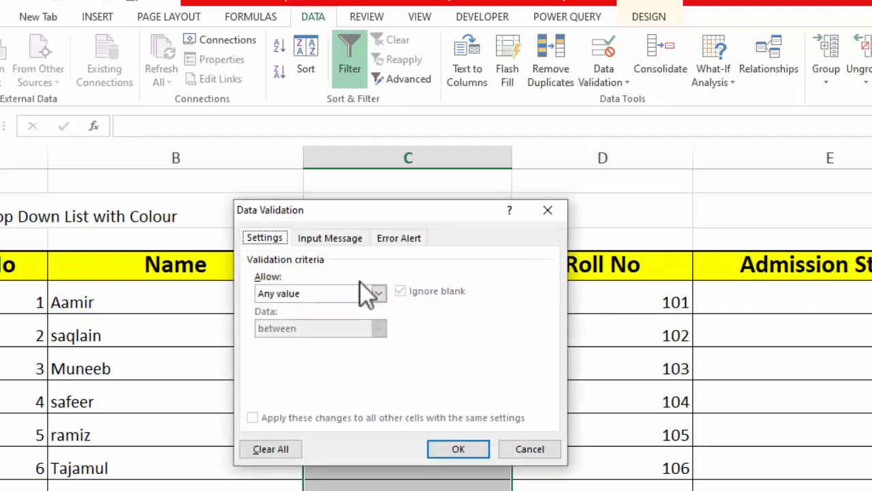
{"action": "left_click", "coordinate": [378, 294]}
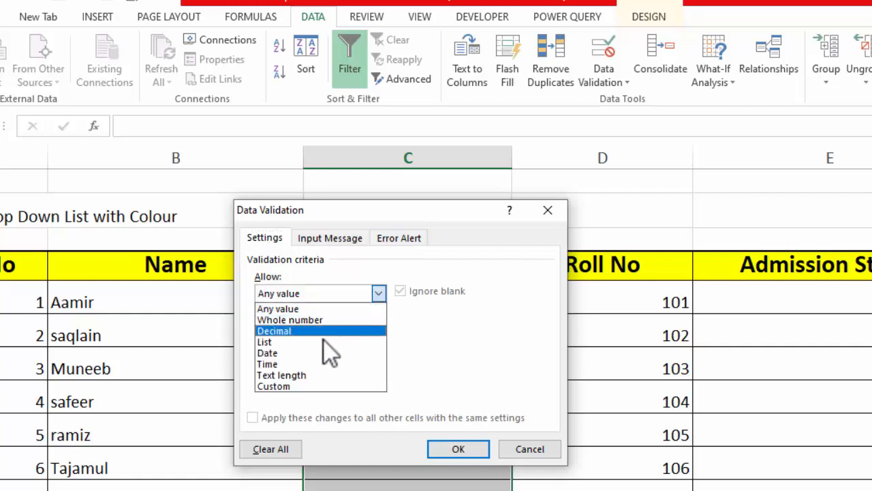
{"action": "left_click", "coordinate": [323, 342]}
{"action": "left_click", "coordinate": [312, 362]}
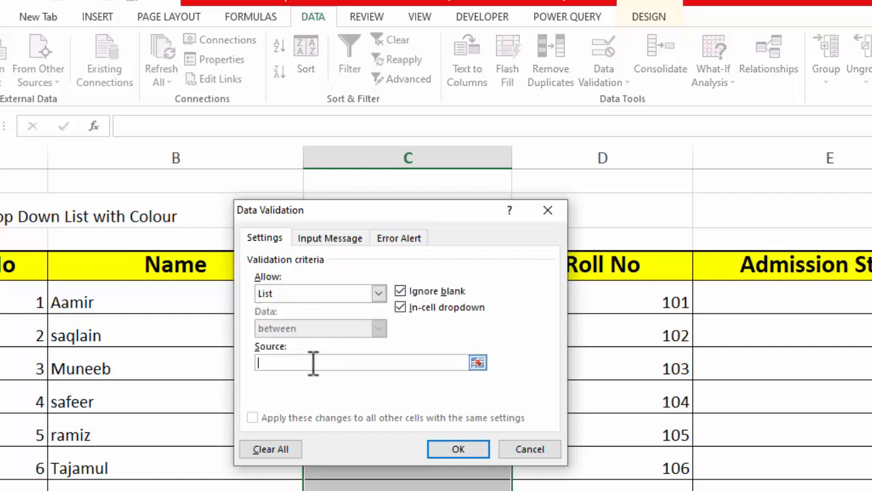
{"action": "left_click_drag", "start_coordinate": [382, 210], "coordinate": [632, 204]}
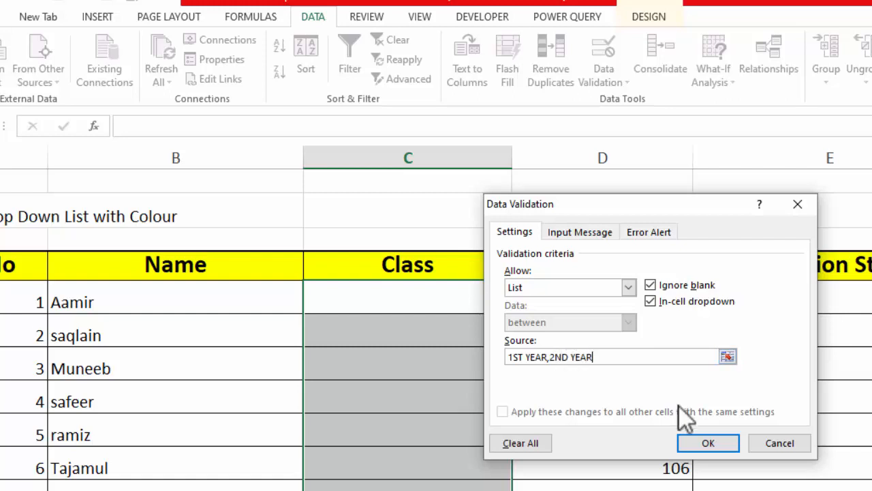
{"action": "left_click", "coordinate": [702, 444]}
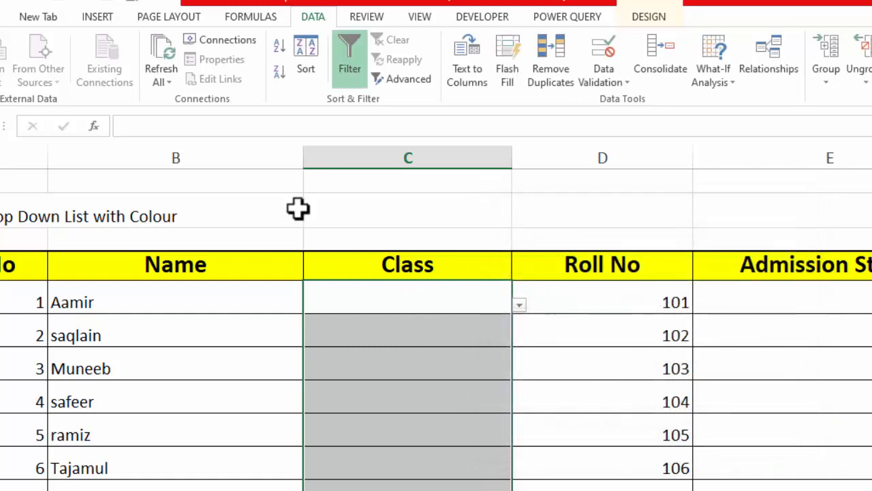
Choose 1ST YEAR, 2ND YEAR and 1ST YEAR for the first three students in the Class column
{"action": "left_click", "coordinate": [520, 306]}
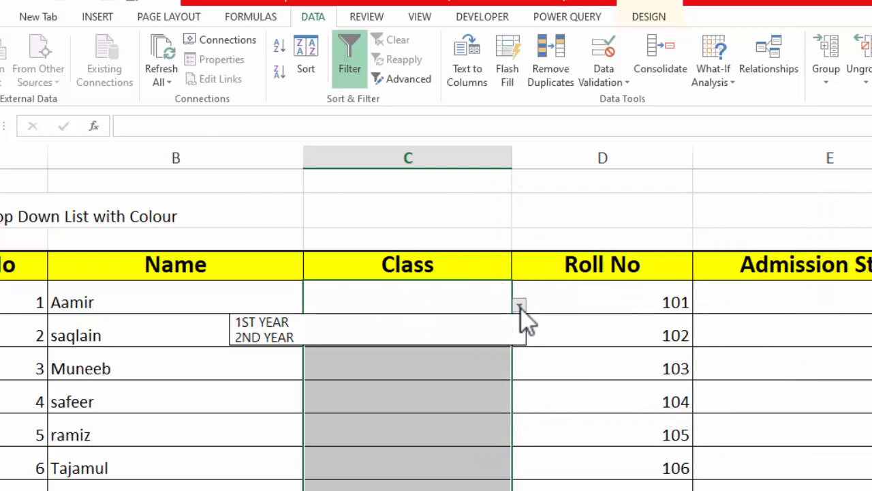
{"action": "left_click", "coordinate": [457, 320]}
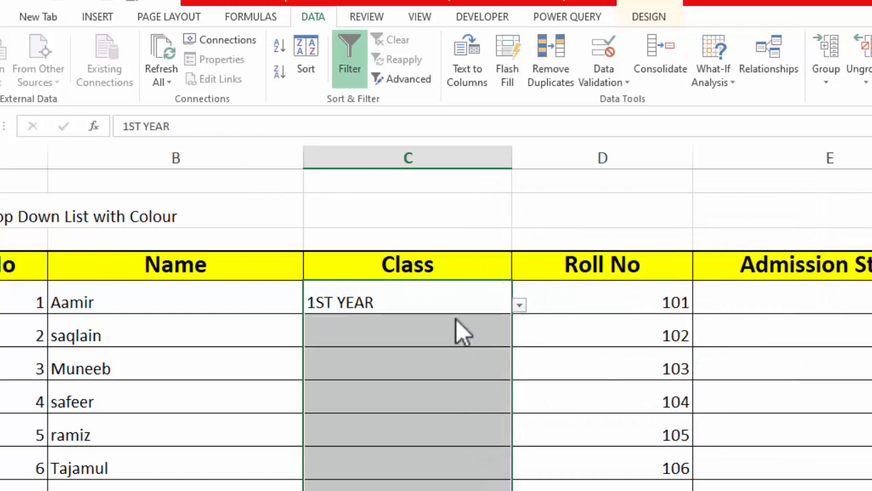
{"action": "left_click", "coordinate": [494, 334]}
{"action": "left_click", "coordinate": [519, 337]}
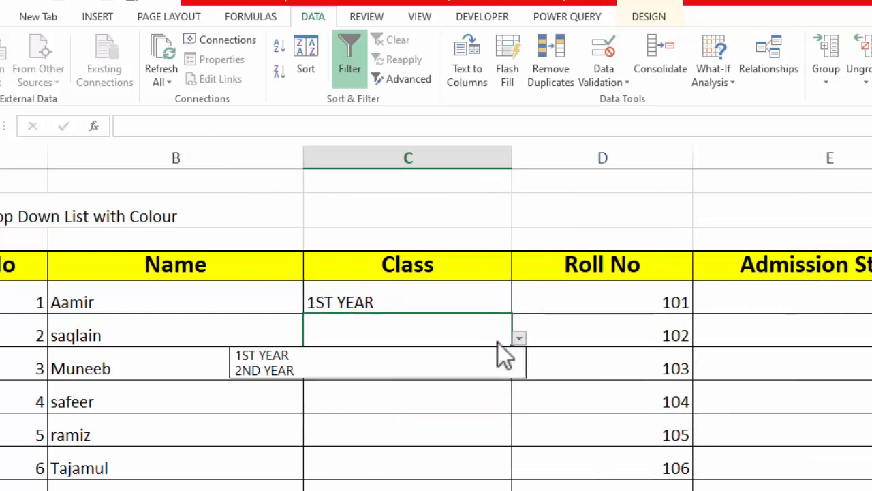
{"action": "left_click", "coordinate": [380, 369]}
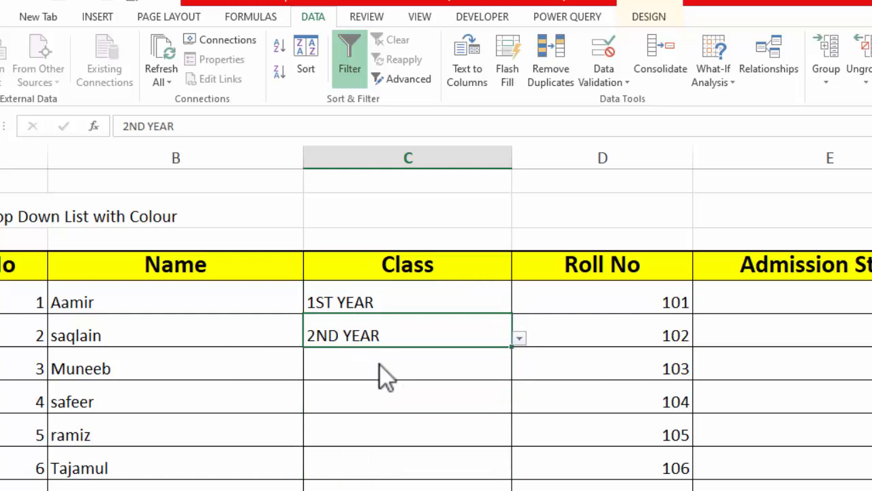
{"action": "left_click", "coordinate": [470, 372]}
{"action": "left_click", "coordinate": [519, 372]}
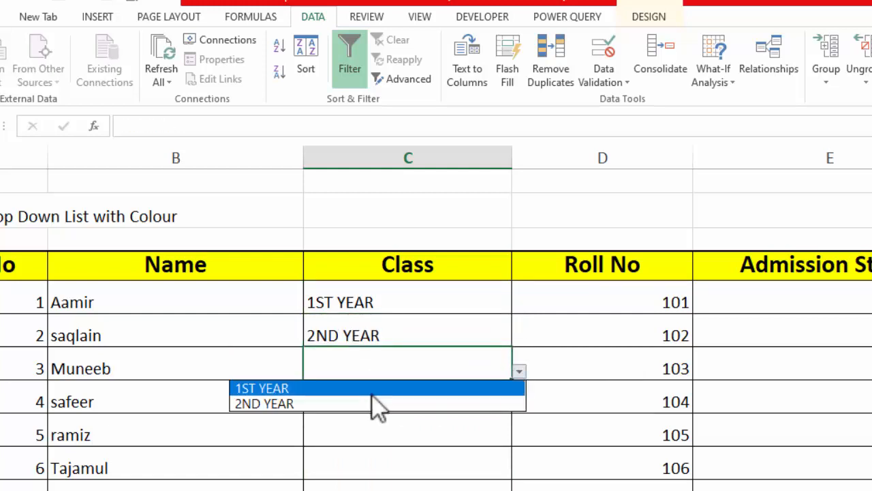
{"action": "left_click", "coordinate": [374, 390]}
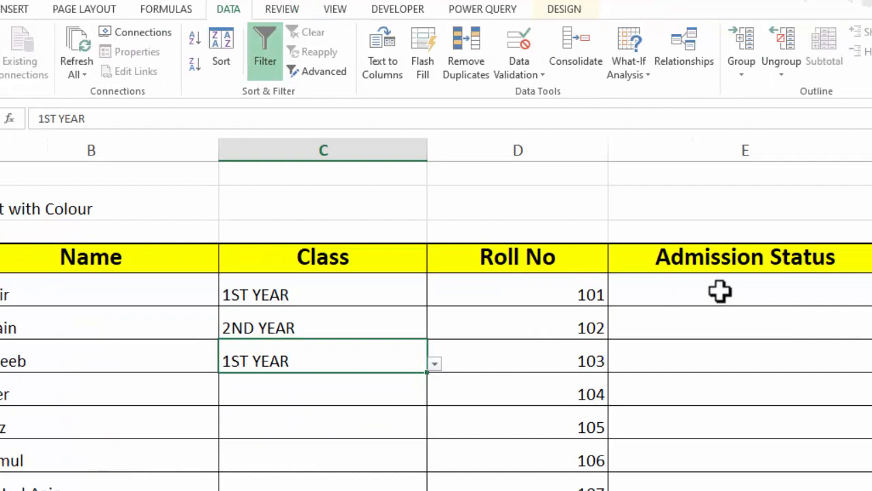
Add List data validation with the source YES, NO to the data cells of the Admission Status column
{"action": "left_click_drag", "start_coordinate": [720, 291], "coordinate": [715, 490]}
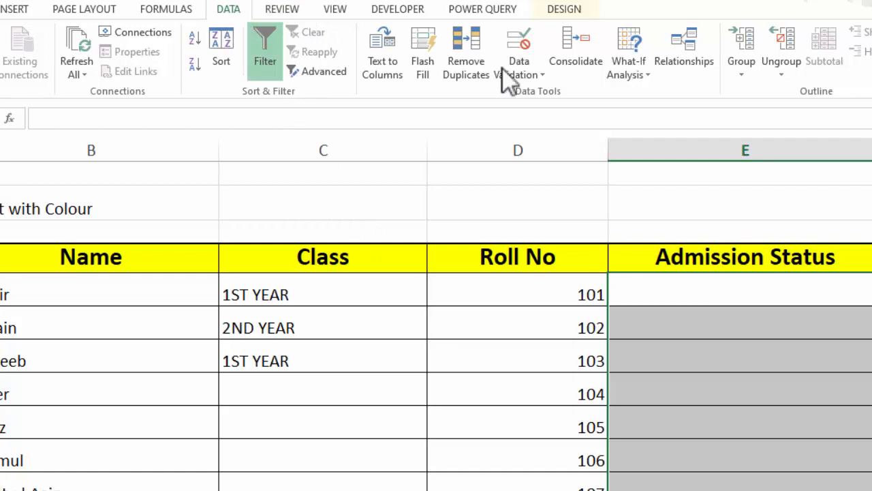
{"action": "left_click", "coordinate": [524, 77]}
{"action": "left_click", "coordinate": [528, 92]}
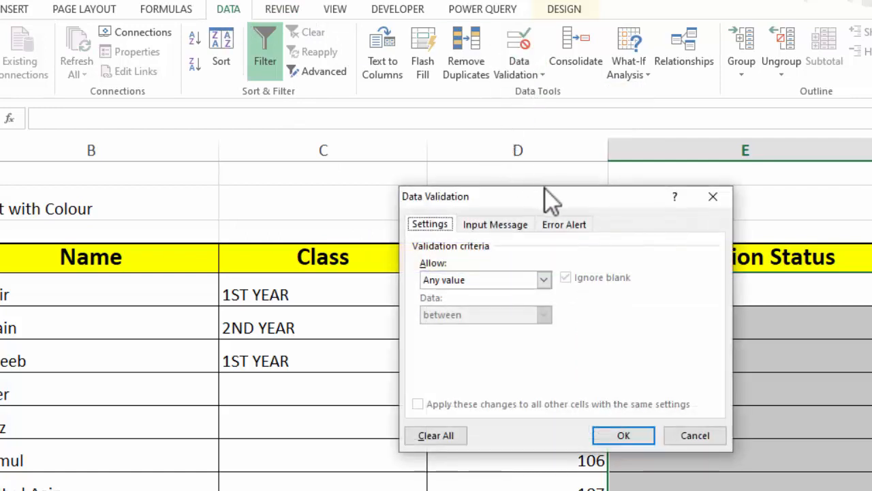
{"action": "left_click_drag", "start_coordinate": [551, 198], "coordinate": [400, 199]}
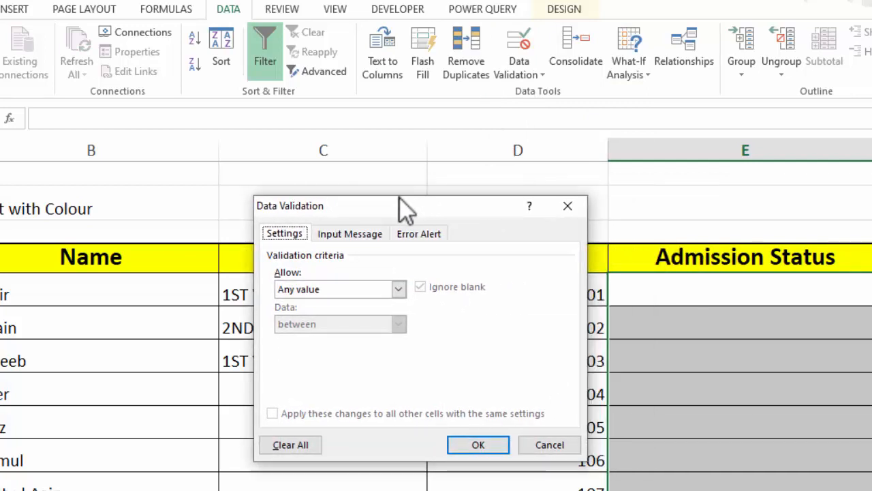
{"action": "left_click", "coordinate": [398, 292]}
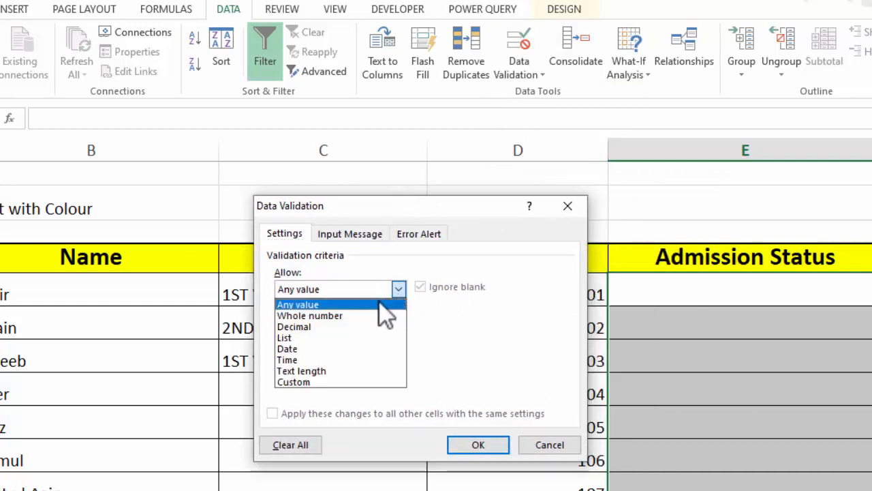
{"action": "left_click", "coordinate": [342, 336]}
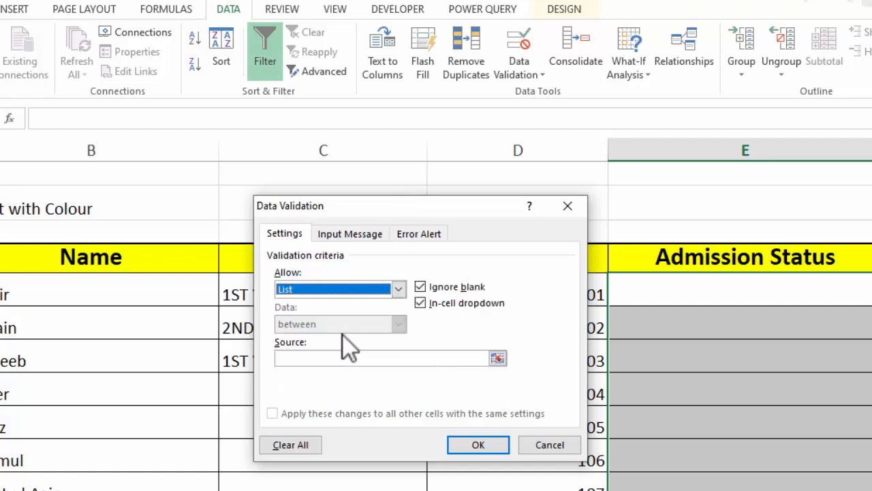
{"action": "left_click", "coordinate": [342, 360]}
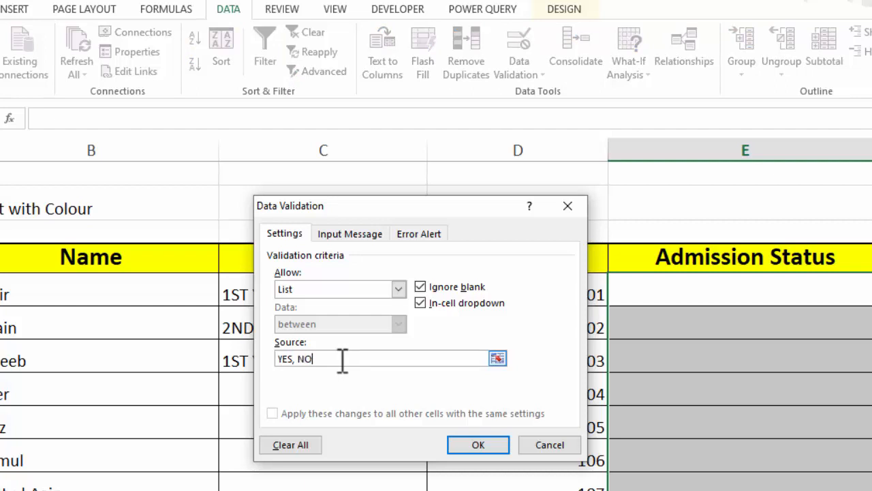
{"action": "left_click", "coordinate": [463, 458]}
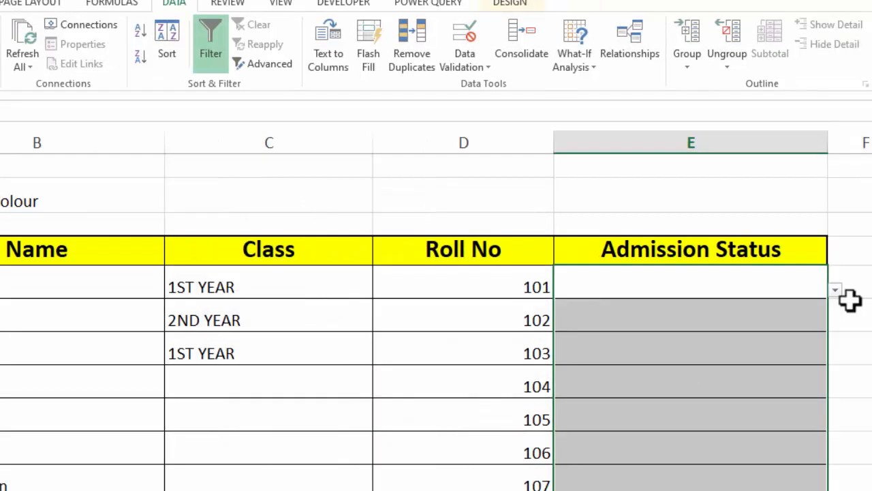
Choose NO, YES and YES for the first three students in the Admission Status column
{"action": "left_click", "coordinate": [835, 290]}
{"action": "left_click", "coordinate": [638, 317]}
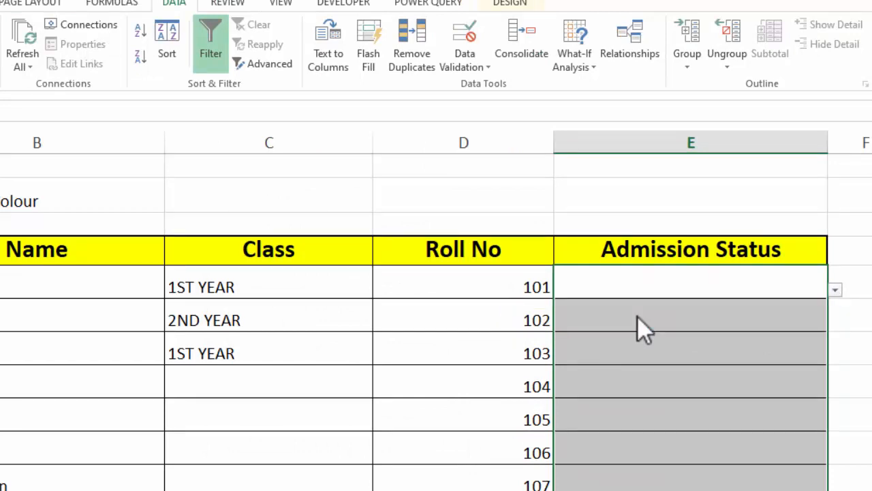
{"action": "left_click", "coordinate": [769, 327]}
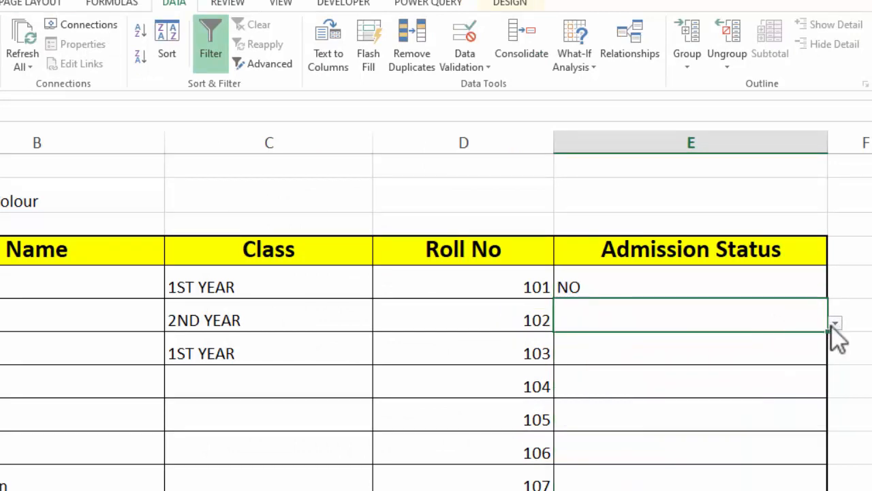
{"action": "left_click", "coordinate": [836, 323]}
{"action": "left_click", "coordinate": [623, 341]}
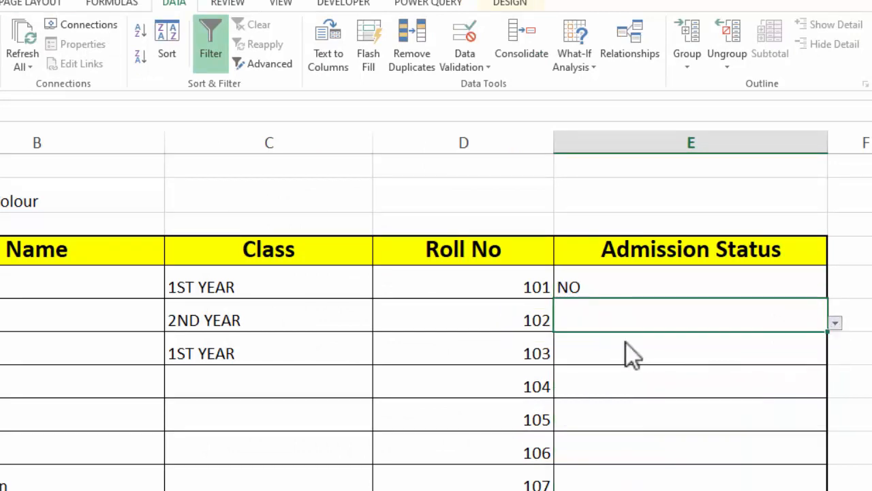
{"action": "left_click", "coordinate": [709, 337]}
{"action": "left_click", "coordinate": [836, 356]}
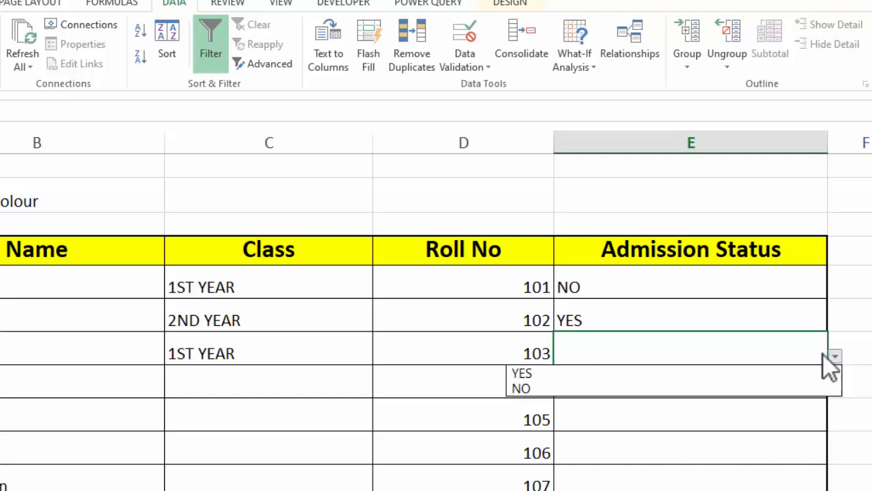
{"action": "left_click", "coordinate": [635, 379]}
{"action": "left_click", "coordinate": [638, 440]}
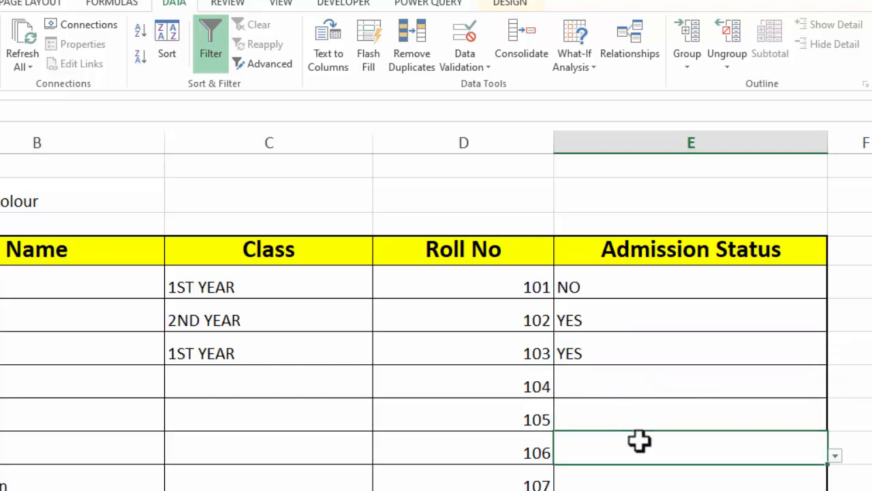
Set up a Text that Contains conditional formatting rule for 1ST YEAR on the Class data cells, using a custom format
{"action": "left_click_drag", "start_coordinate": [252, 286], "coordinate": [251, 490]}
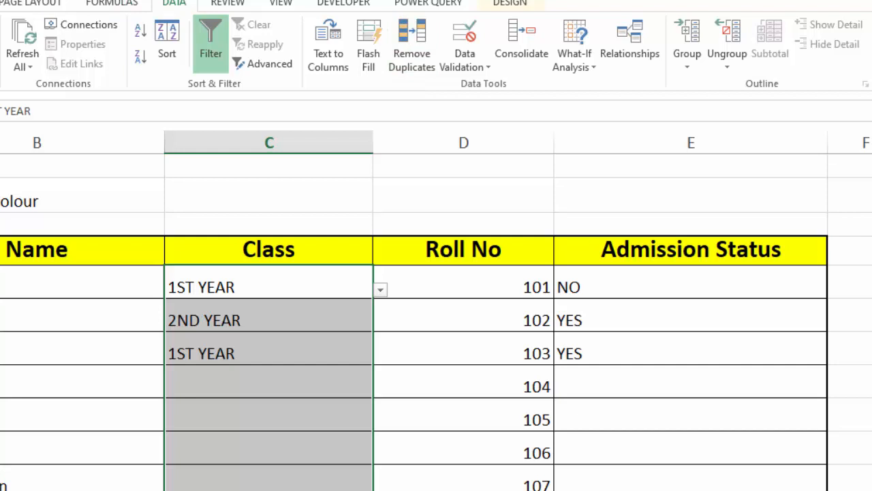
{"action": "left_click", "coordinate": [0, 3]}
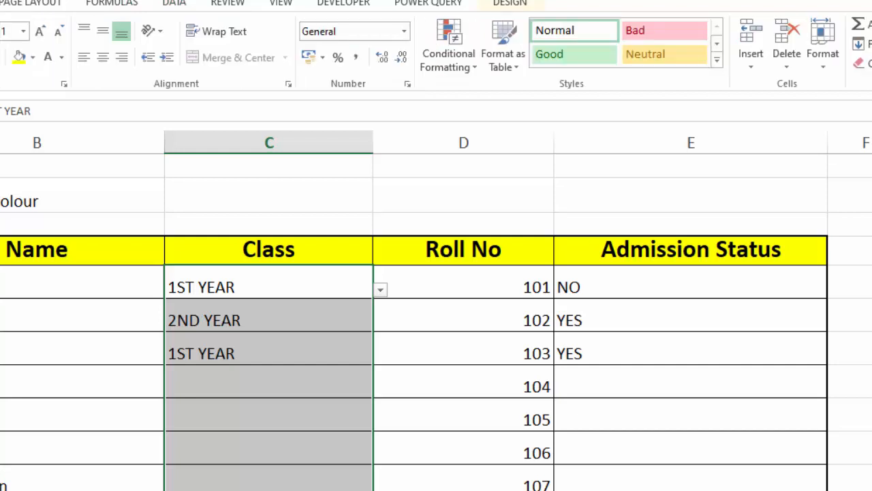
{"action": "left_click", "coordinate": [463, 64]}
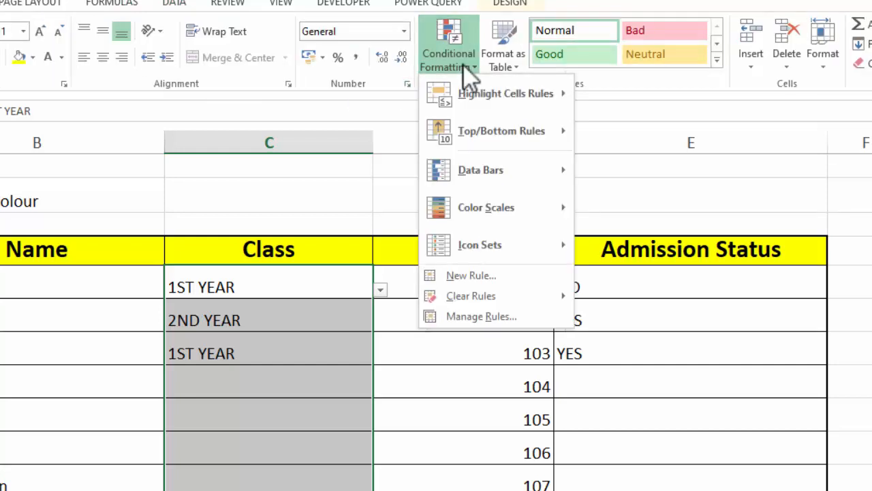
{"action": "mouse_move", "coordinate": [516, 92]}
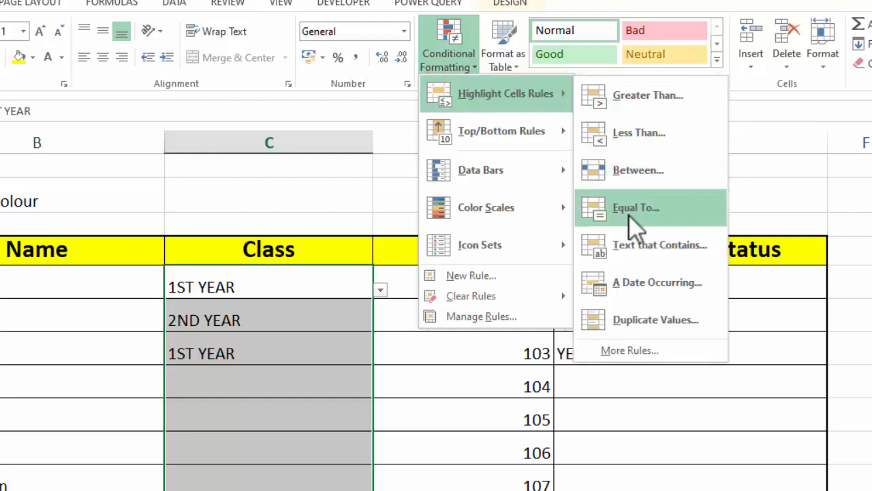
{"action": "left_click", "coordinate": [632, 244]}
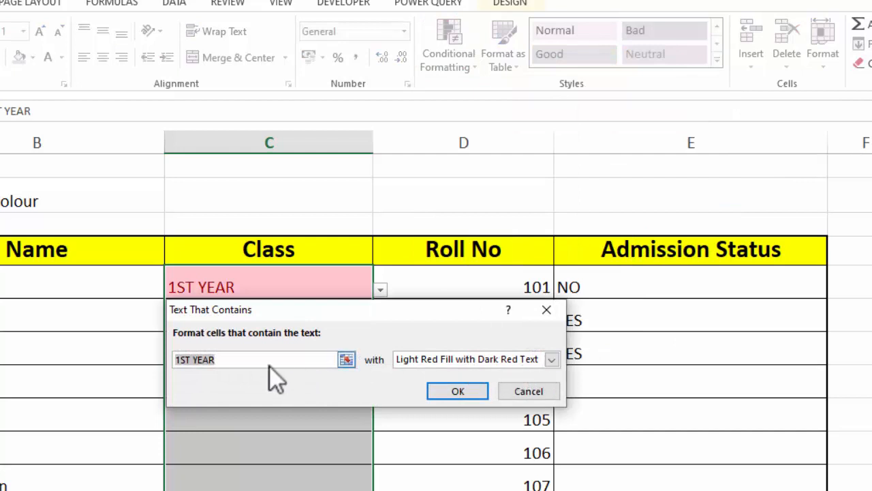
{"action": "left_click", "coordinate": [552, 360]}
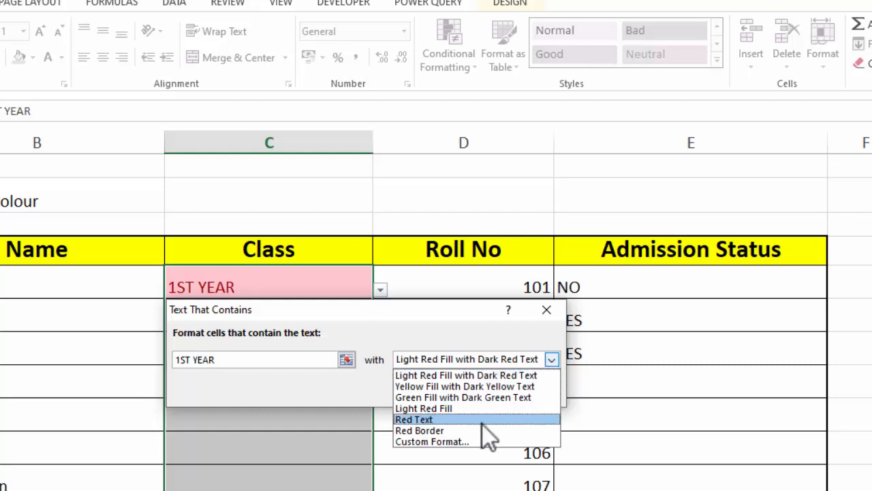
{"action": "left_click", "coordinate": [475, 442]}
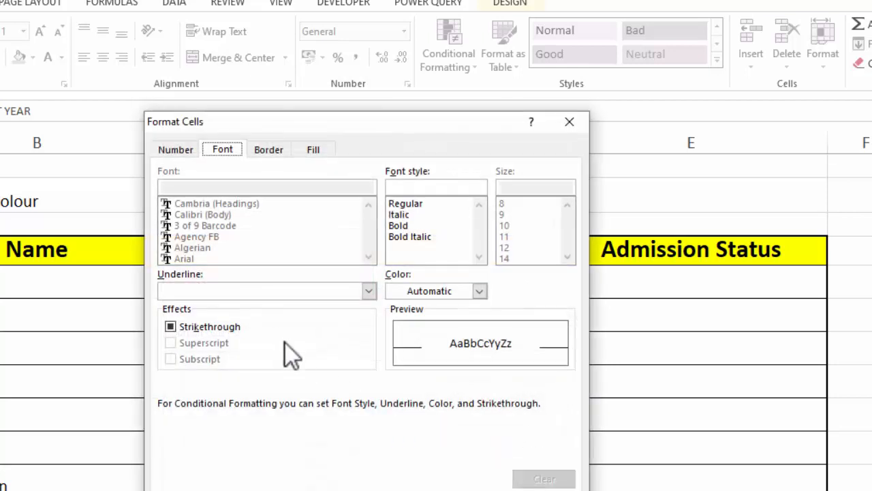
Give the 1ST YEAR rule's custom format a bright green fill and white font colour, and apply the rule
{"action": "left_click", "coordinate": [315, 150]}
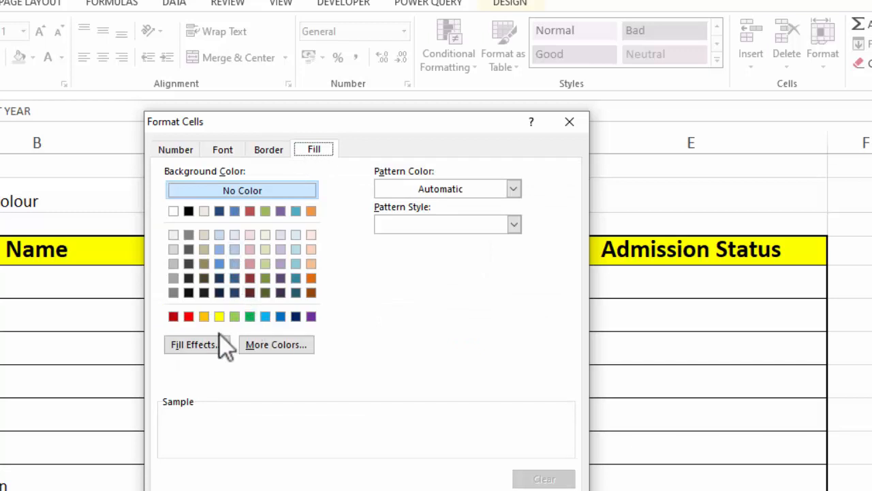
{"action": "left_click", "coordinate": [249, 345]}
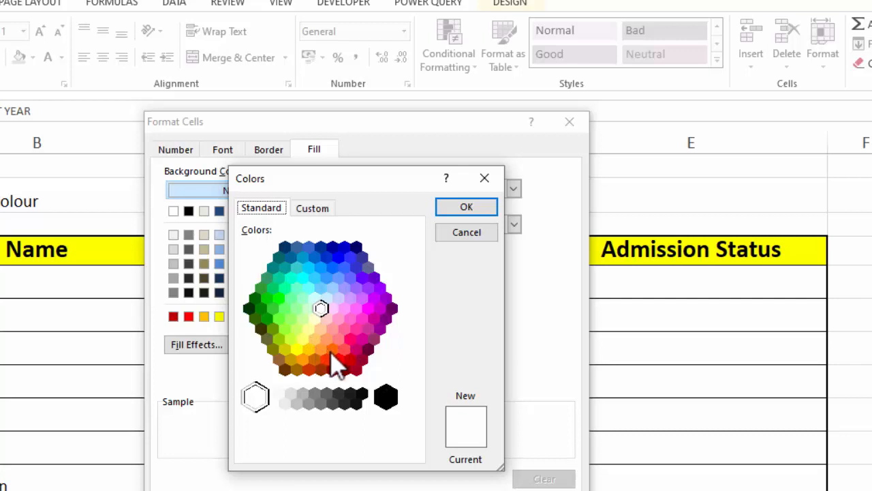
{"action": "left_click", "coordinate": [289, 305]}
{"action": "left_click", "coordinate": [458, 207]}
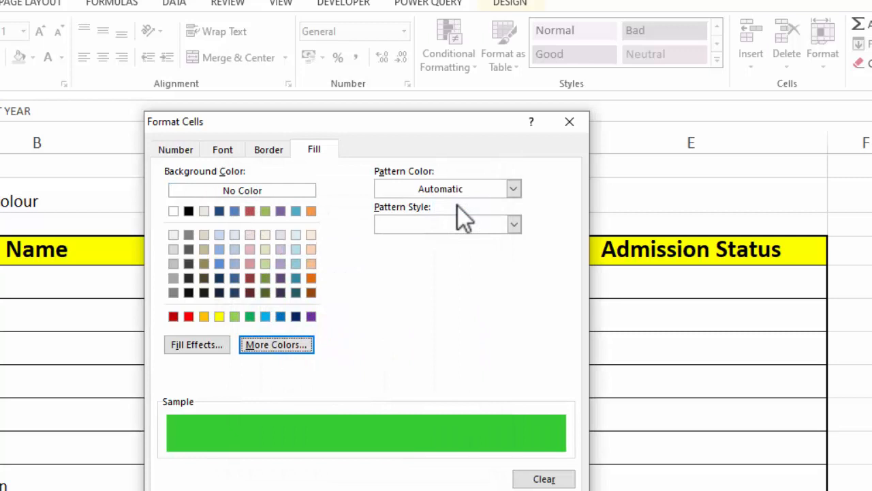
{"action": "left_click", "coordinate": [223, 150]}
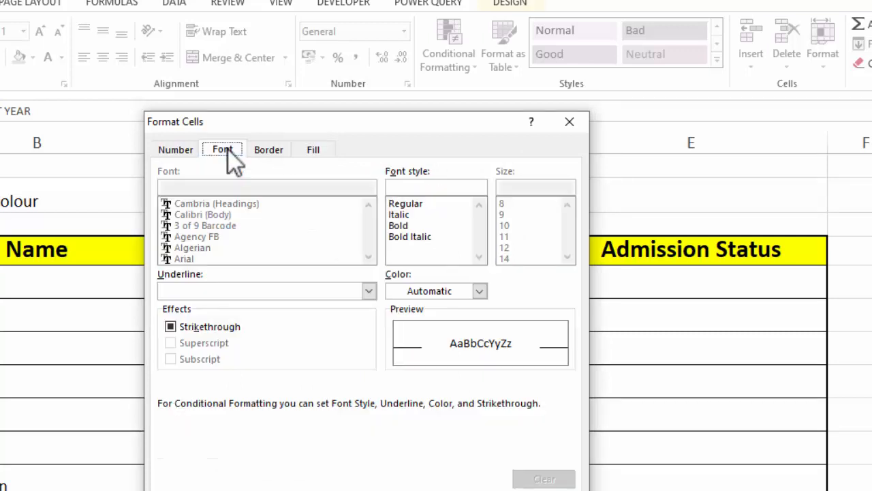
{"action": "left_click", "coordinate": [479, 291]}
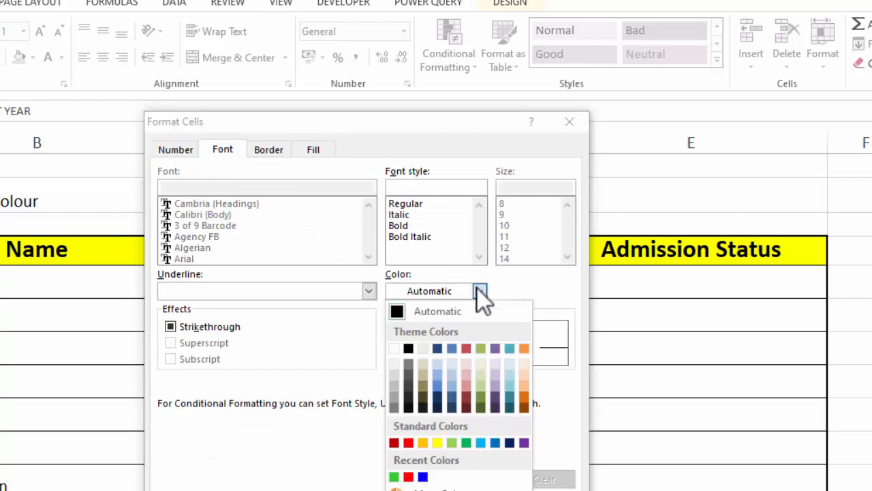
{"action": "left_click", "coordinate": [396, 349]}
{"action": "key", "text": "Return"}
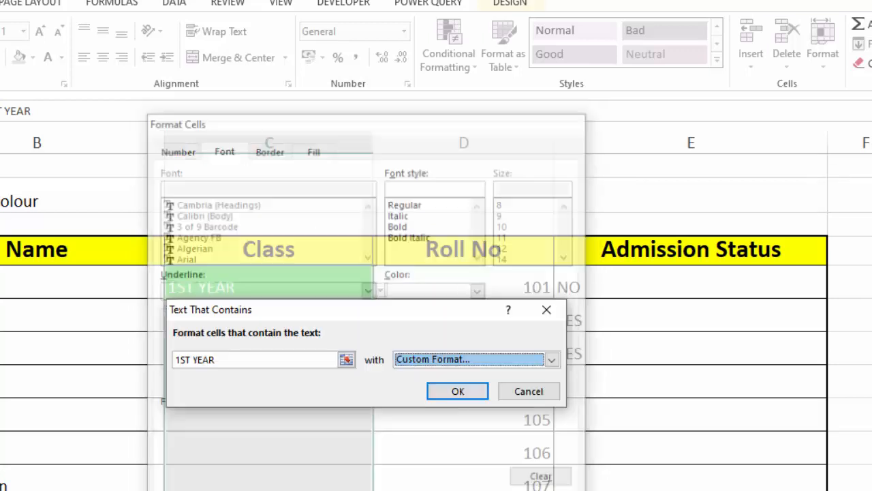
{"action": "left_click", "coordinate": [450, 394]}
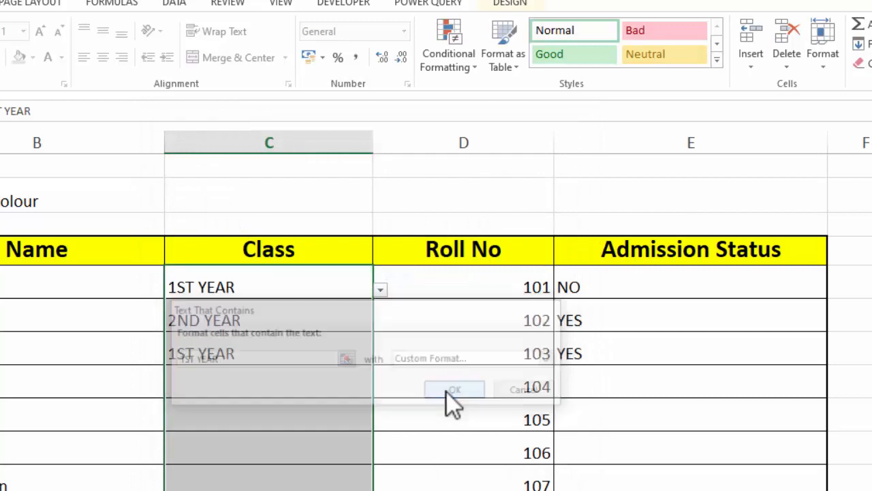
Choose 1ST YEAR for the fourth student in the Class column
{"action": "left_click", "coordinate": [287, 402]}
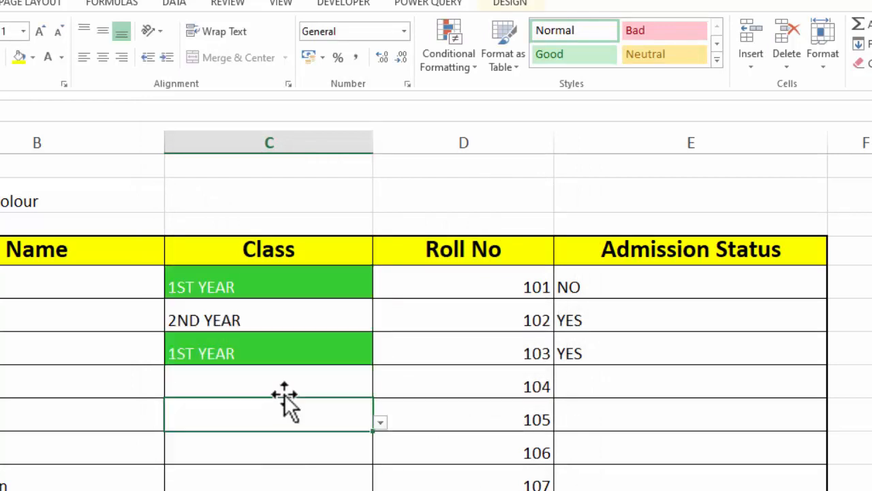
{"action": "left_click", "coordinate": [307, 382]}
{"action": "left_click", "coordinate": [380, 389]}
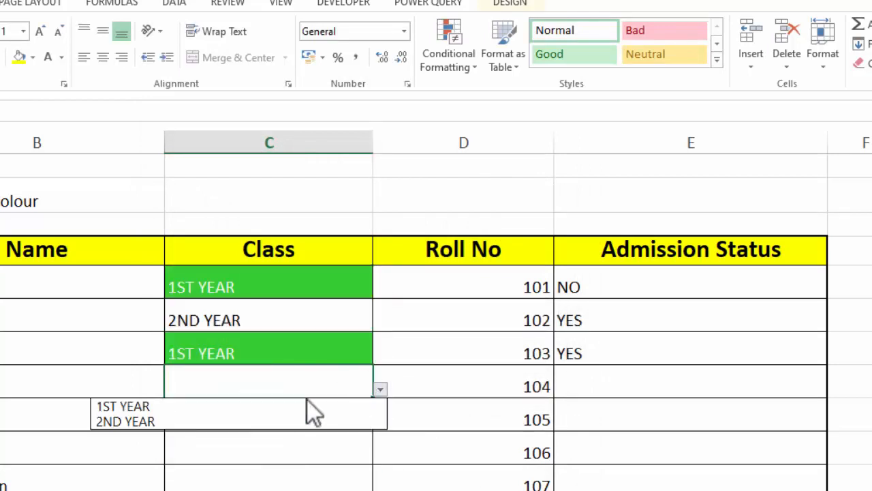
{"action": "left_click", "coordinate": [221, 406]}
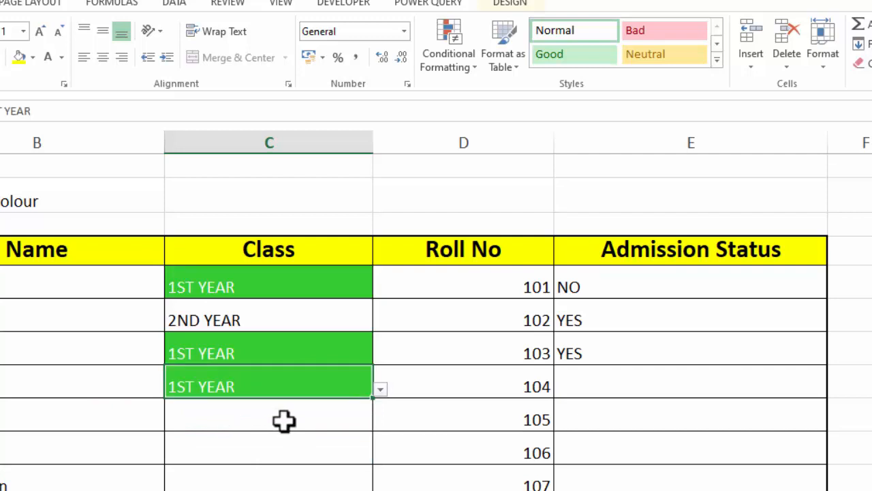
Set up a Text that Contains conditional formatting rule for 2ND YEAR on the Class data cells, using a custom format
{"action": "left_click", "coordinate": [284, 286]}
{"action": "left_click_drag", "start_coordinate": [276, 420], "coordinate": [275, 490]}
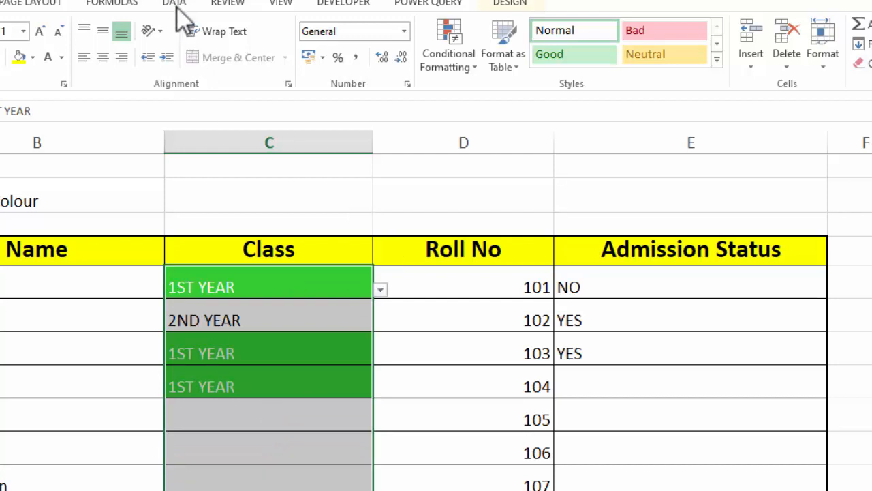
{"action": "left_click", "coordinate": [469, 71]}
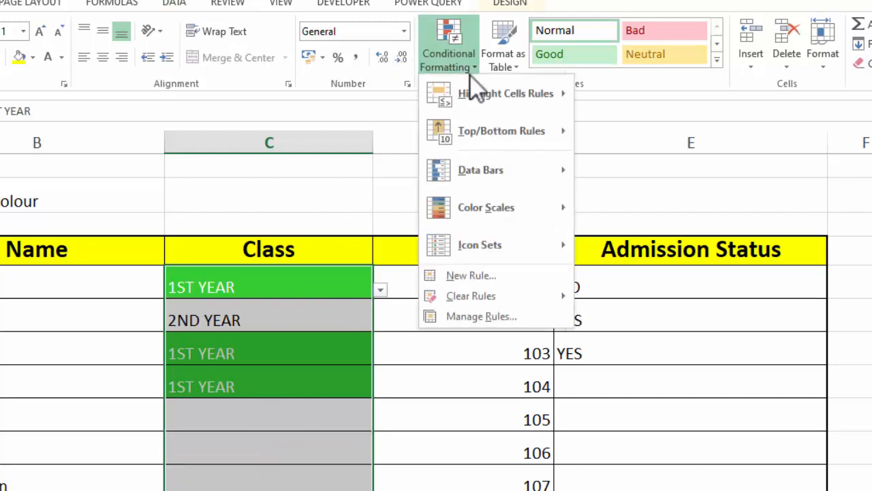
{"action": "mouse_move", "coordinate": [489, 89]}
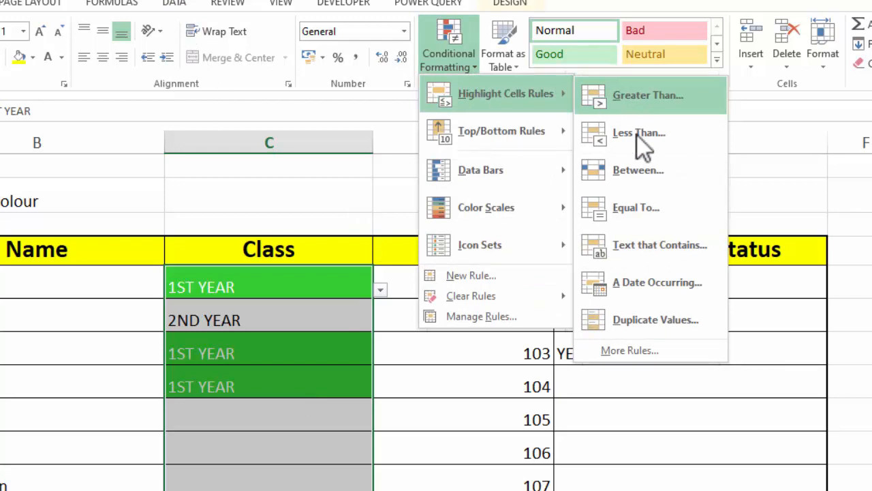
{"action": "left_click", "coordinate": [638, 246]}
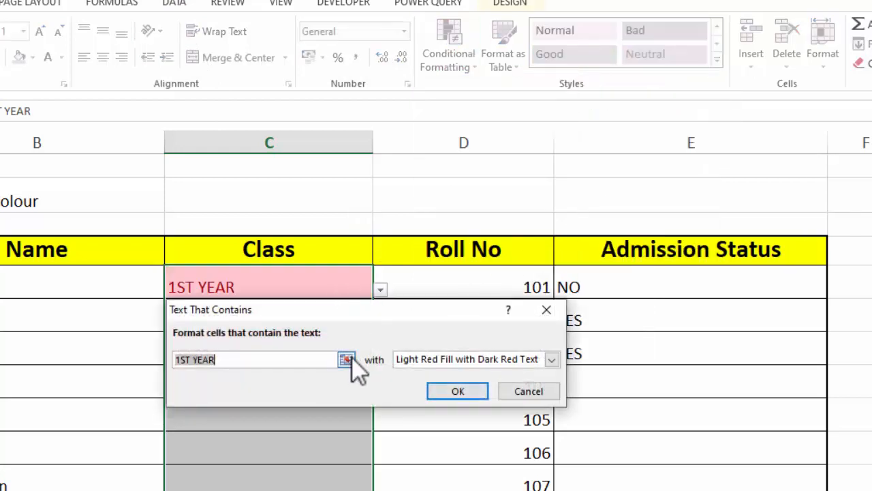
{"action": "type", "text": "2ND"}
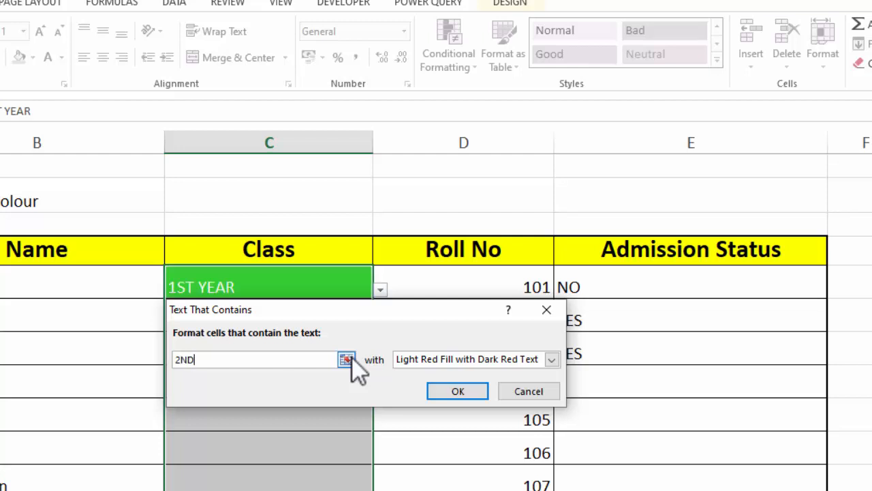
{"action": "type", "text": " YEAR"}
{"action": "left_click", "coordinate": [554, 360]}
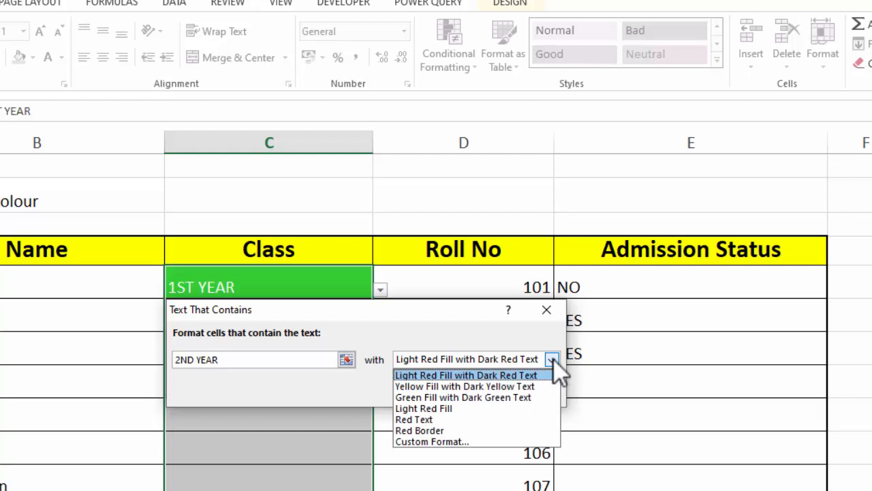
{"action": "left_click", "coordinate": [470, 442]}
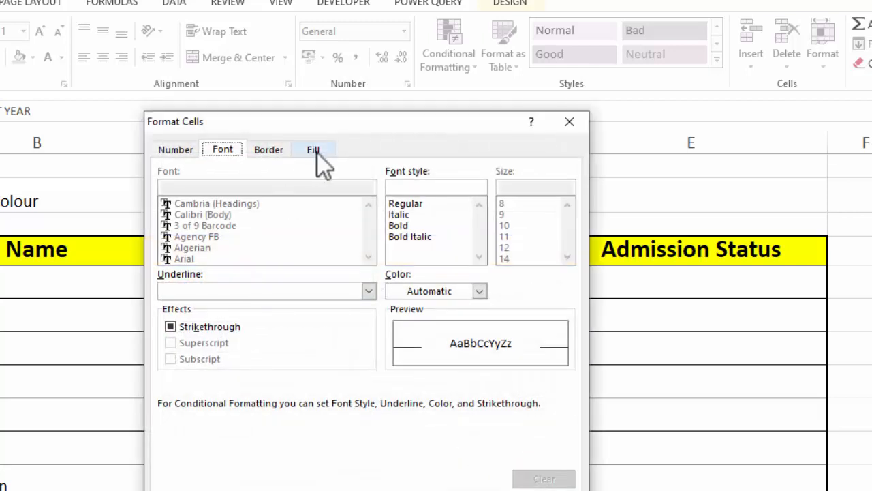
Give the 2ND YEAR rule's custom format a yellow fill from the standard colours
{"action": "left_click", "coordinate": [315, 151]}
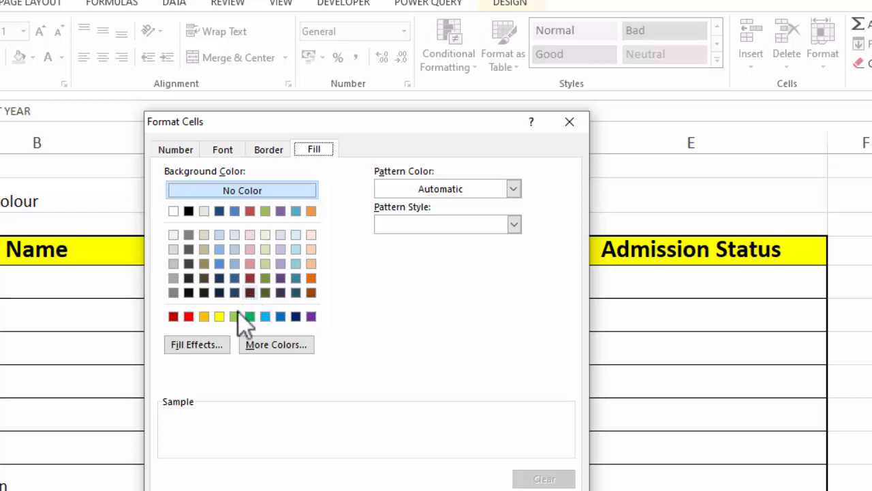
{"action": "left_click", "coordinate": [225, 345]}
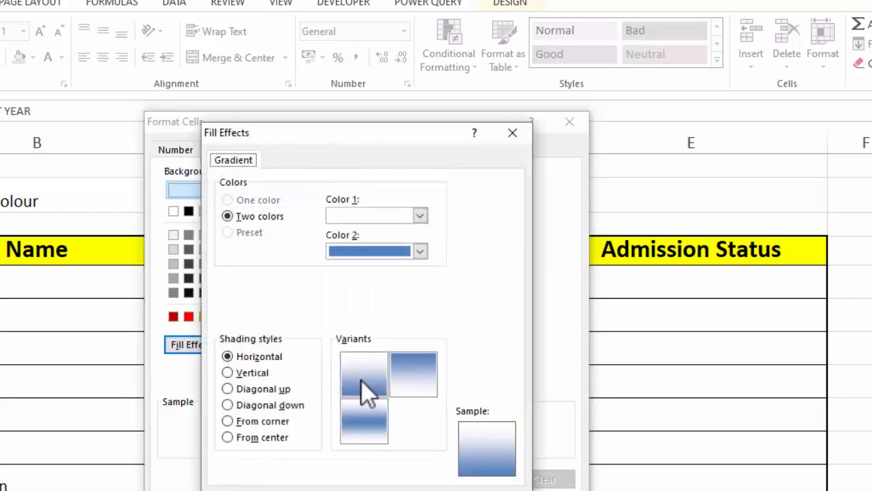
{"action": "key", "text": "Escape"}
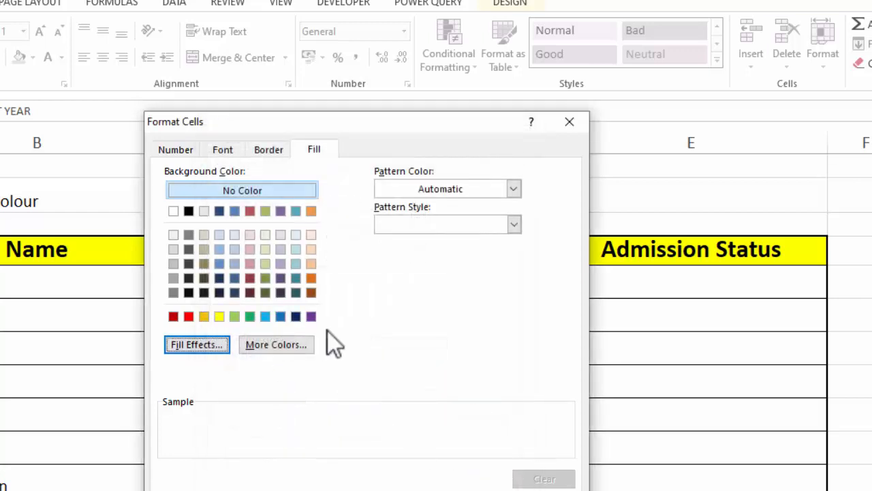
{"action": "left_click", "coordinate": [280, 345]}
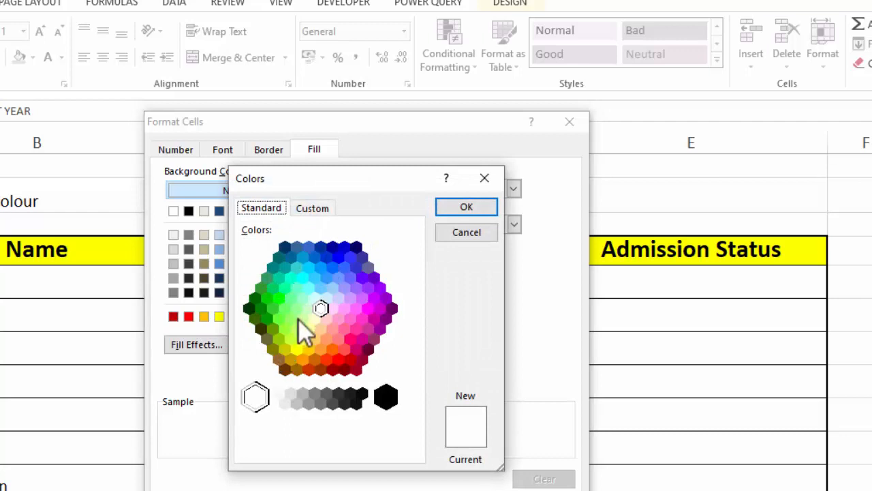
{"action": "left_click", "coordinate": [297, 351]}
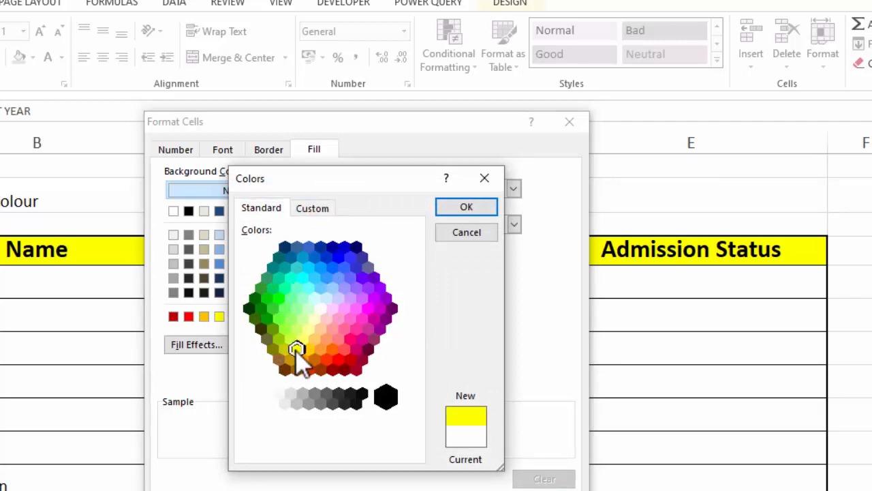
{"action": "left_click", "coordinate": [464, 207]}
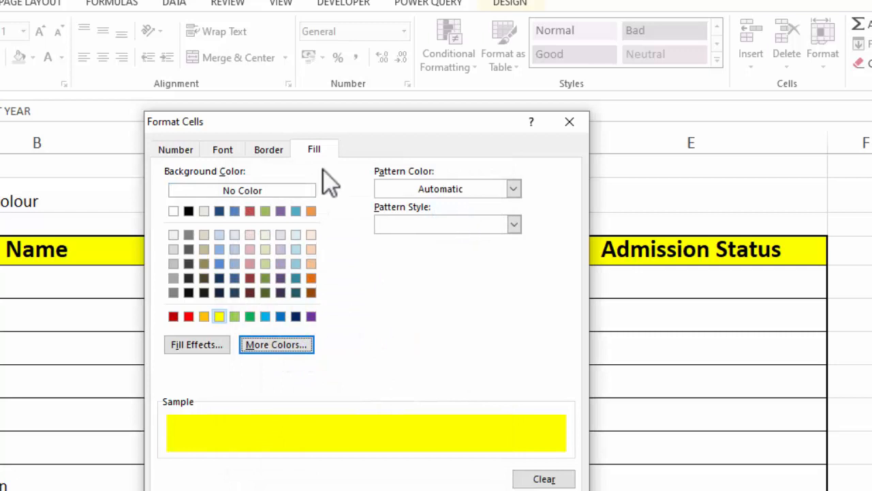
Set the 2ND YEAR rule's font colour to black and apply the rule
{"action": "left_click", "coordinate": [235, 152]}
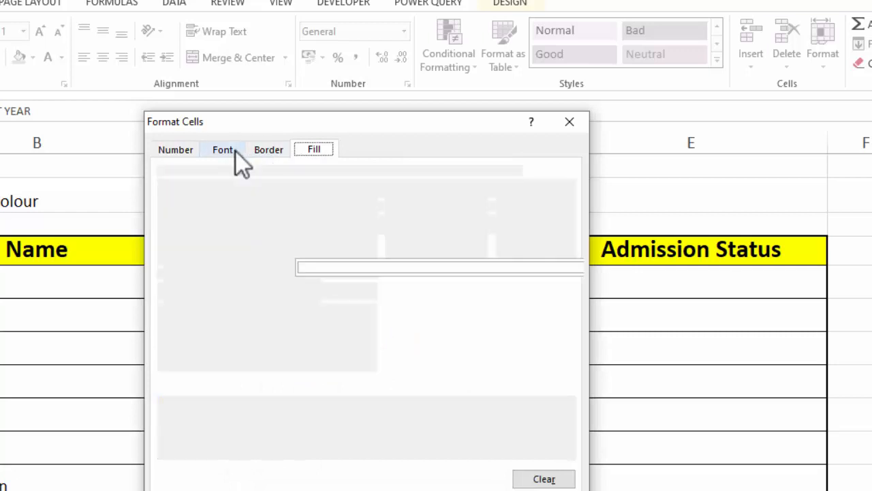
{"action": "left_click", "coordinate": [480, 293]}
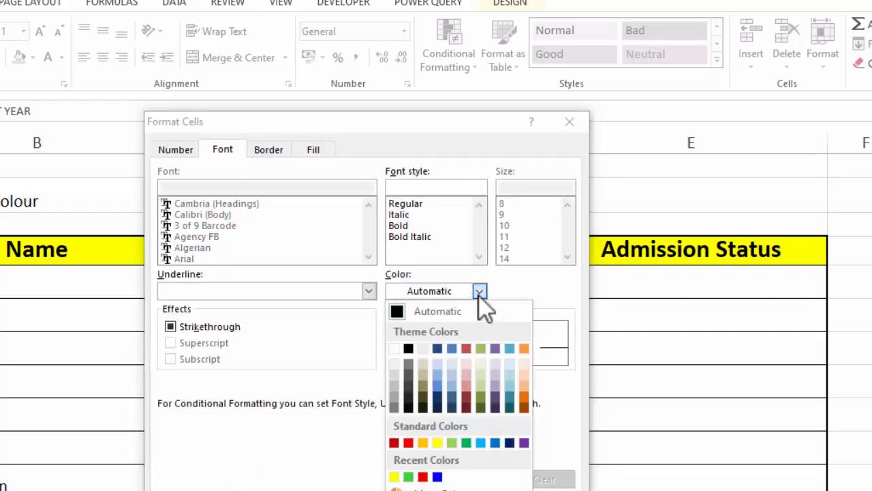
{"action": "left_click", "coordinate": [409, 346]}
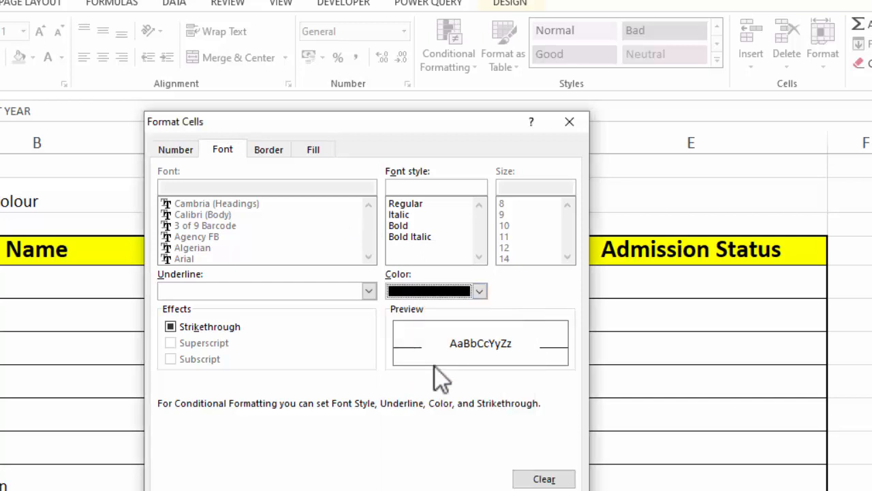
{"action": "key", "text": "Return"}
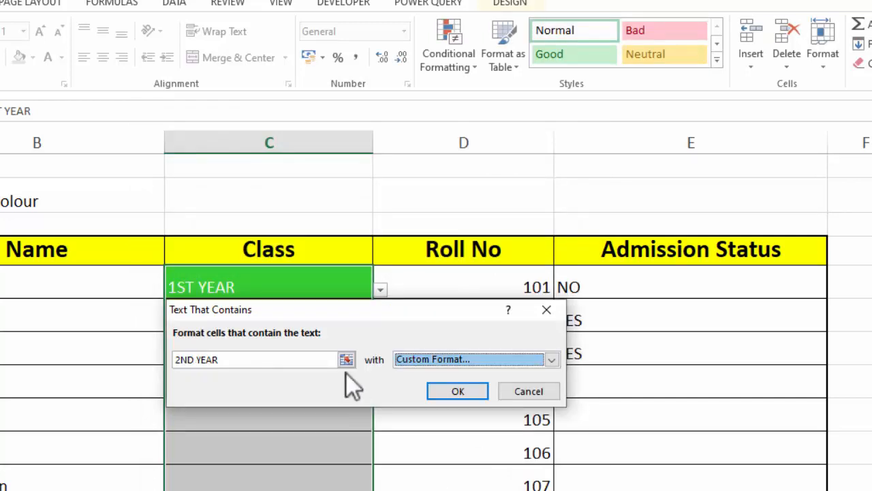
{"action": "left_click", "coordinate": [458, 392]}
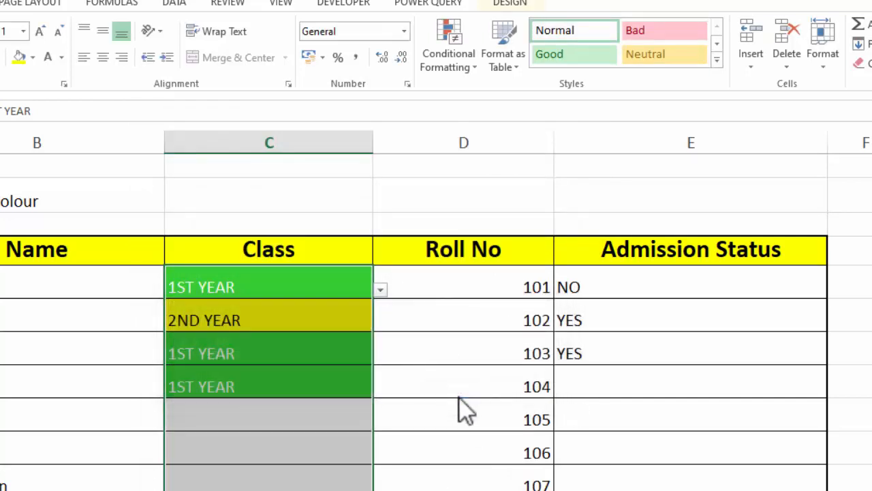
Choose 2ND YEAR for the fifth student in the Class column
{"action": "left_click", "coordinate": [287, 409]}
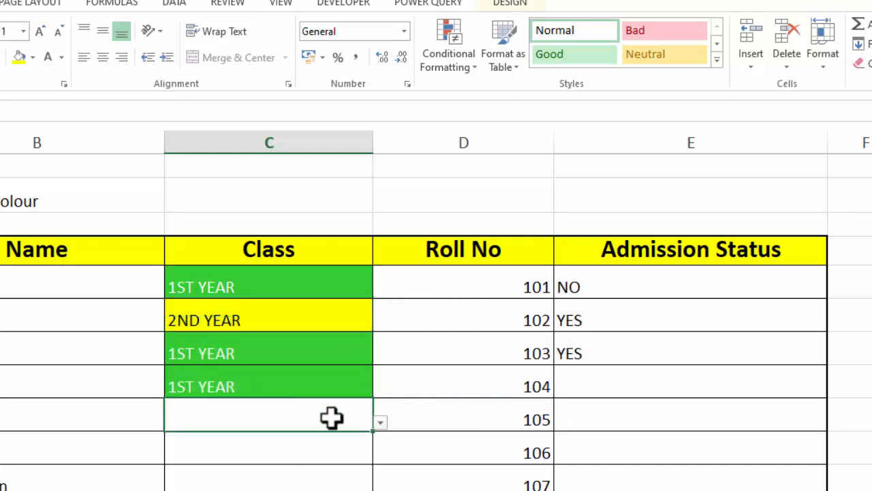
{"action": "left_click", "coordinate": [380, 424]}
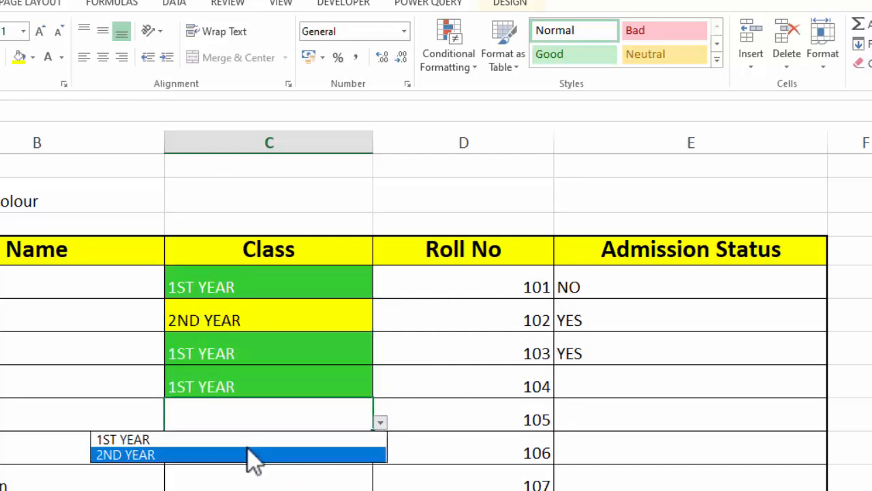
{"action": "left_click", "coordinate": [249, 455]}
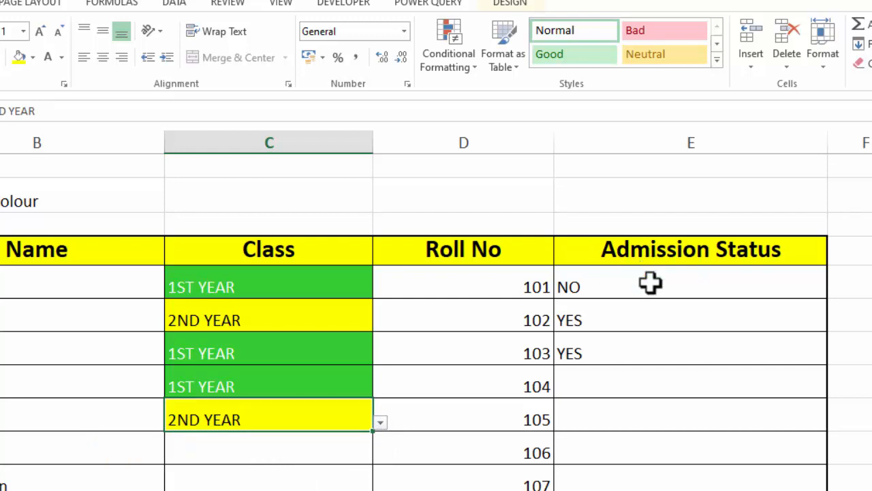
Set up a Text that Contains conditional formatting rule for NO on the Admission Status data cells, using a custom format
{"action": "left_click_drag", "start_coordinate": [651, 284], "coordinate": [651, 490]}
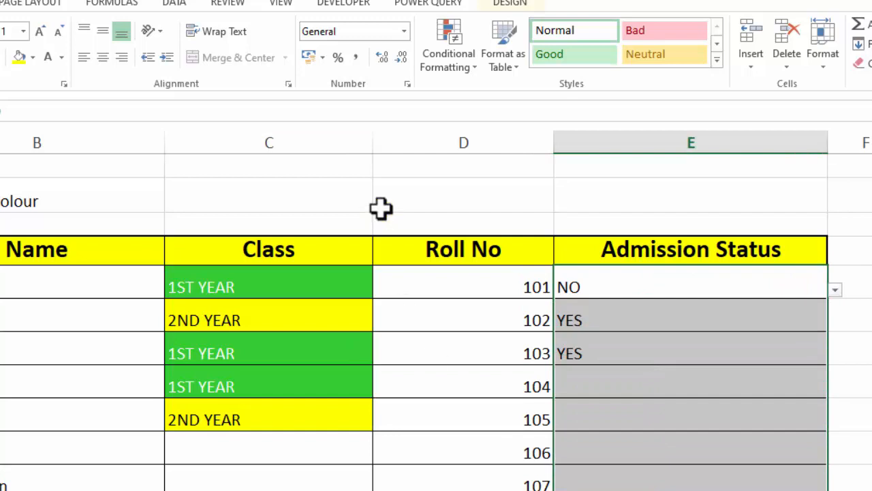
{"action": "left_click", "coordinate": [451, 63]}
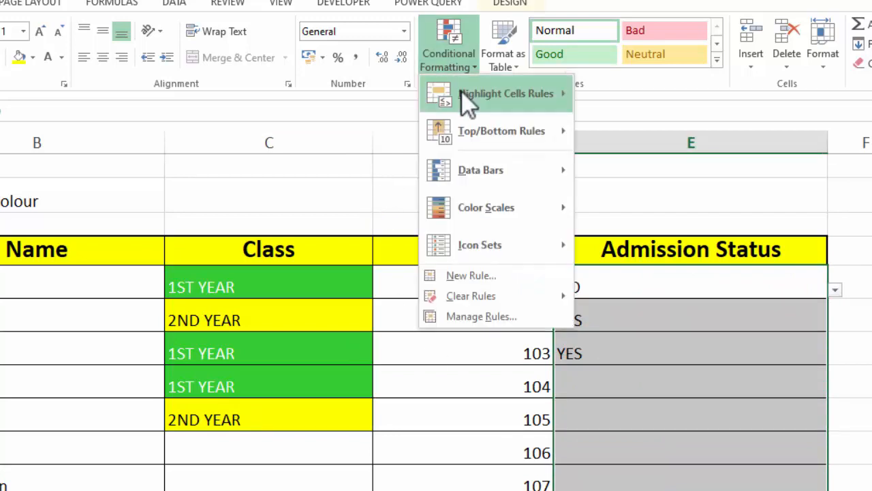
{"action": "mouse_move", "coordinate": [461, 93]}
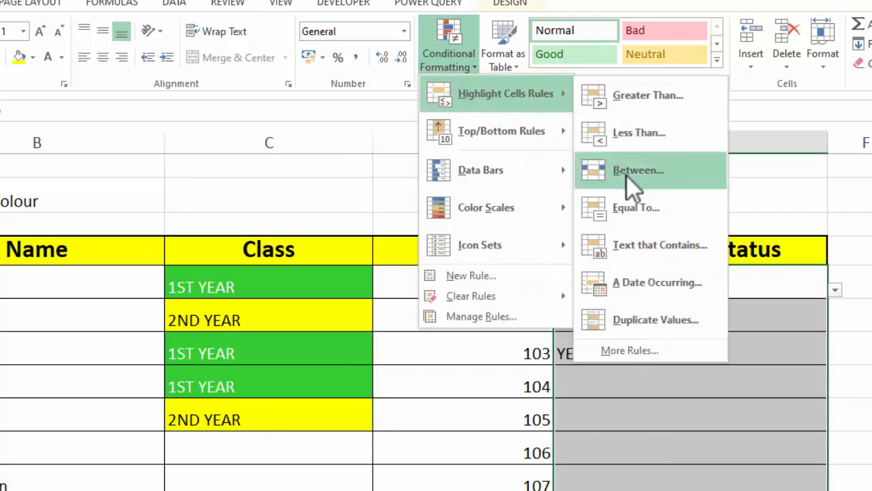
{"action": "left_click", "coordinate": [643, 247]}
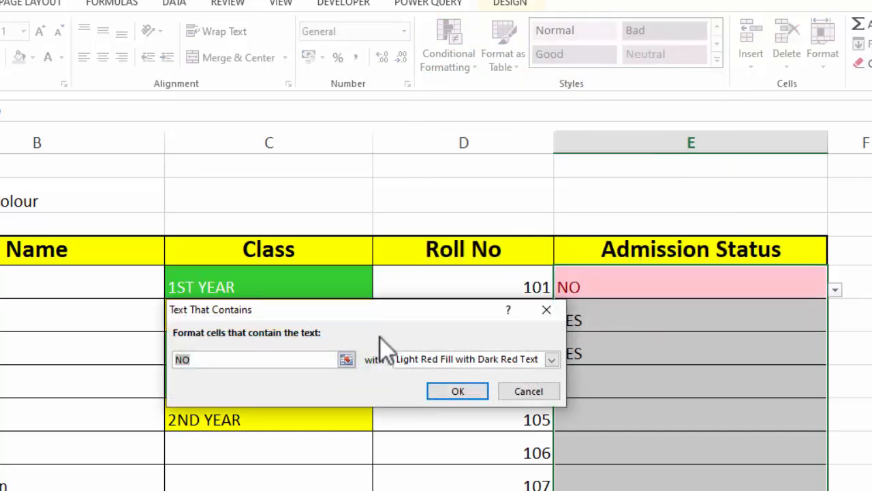
{"action": "left_click", "coordinate": [551, 360]}
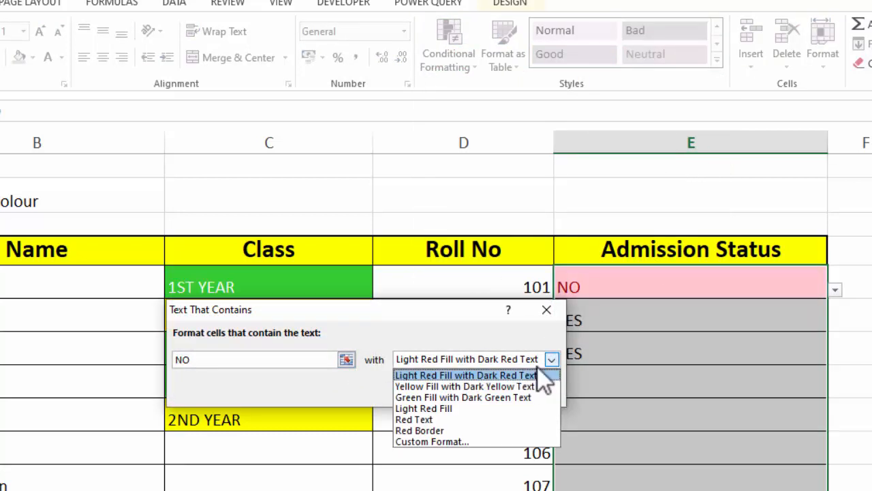
{"action": "left_click", "coordinate": [441, 442]}
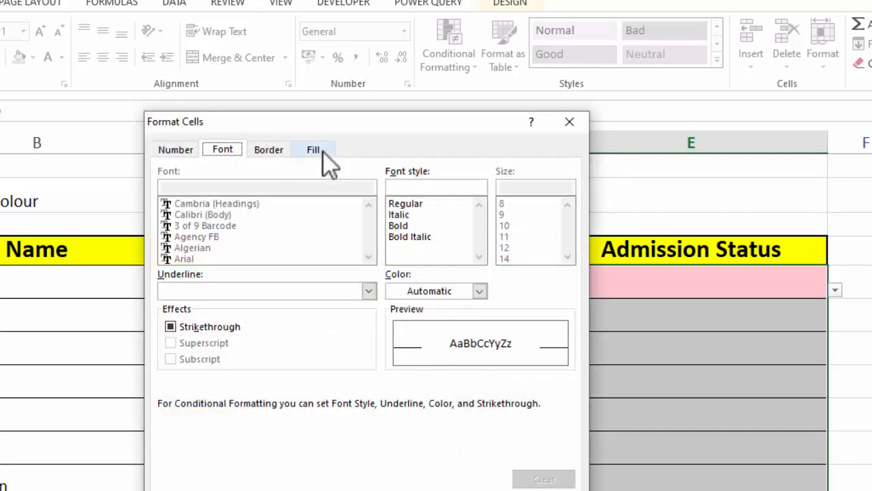
Give the NO rule's custom format a red fill and white font colour, and apply the rule
{"action": "left_click", "coordinate": [323, 152]}
{"action": "left_click", "coordinate": [189, 316]}
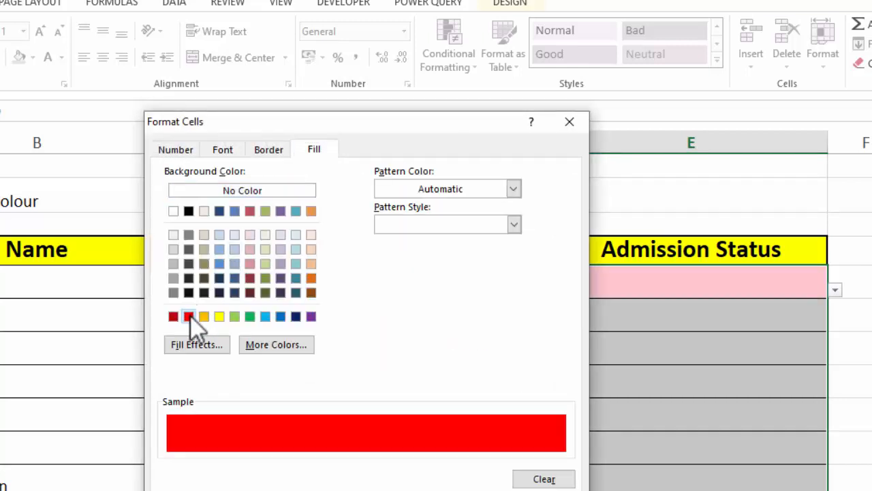
{"action": "left_click", "coordinate": [229, 146]}
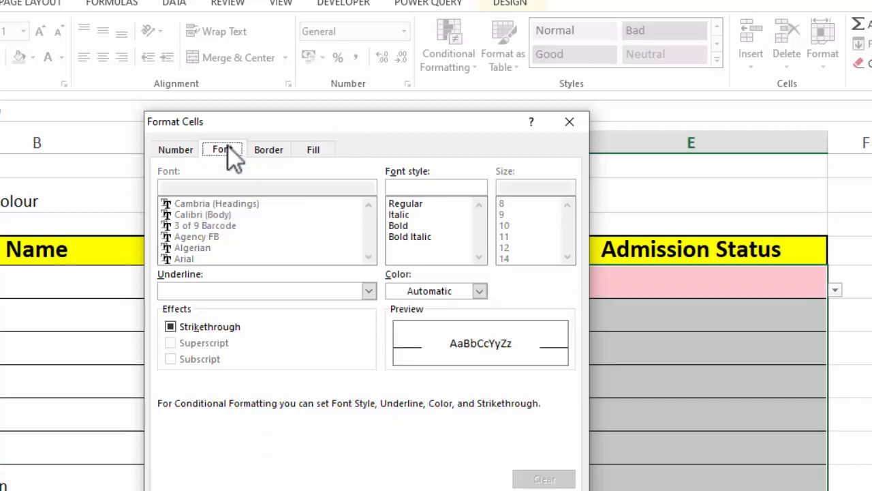
{"action": "left_click", "coordinate": [481, 291]}
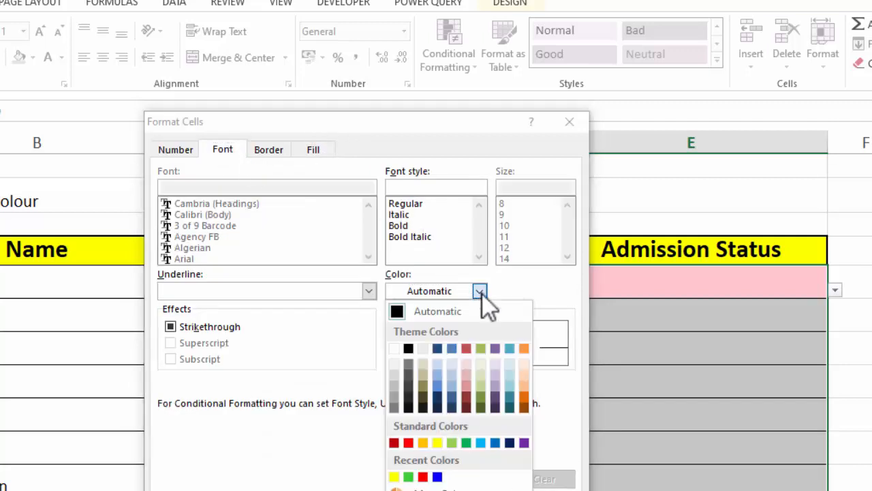
{"action": "left_click", "coordinate": [395, 349]}
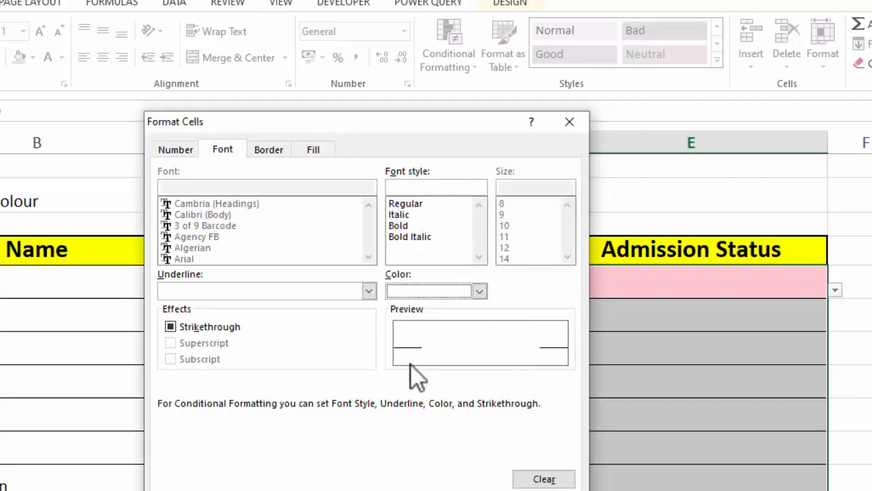
{"action": "key", "text": "Return"}
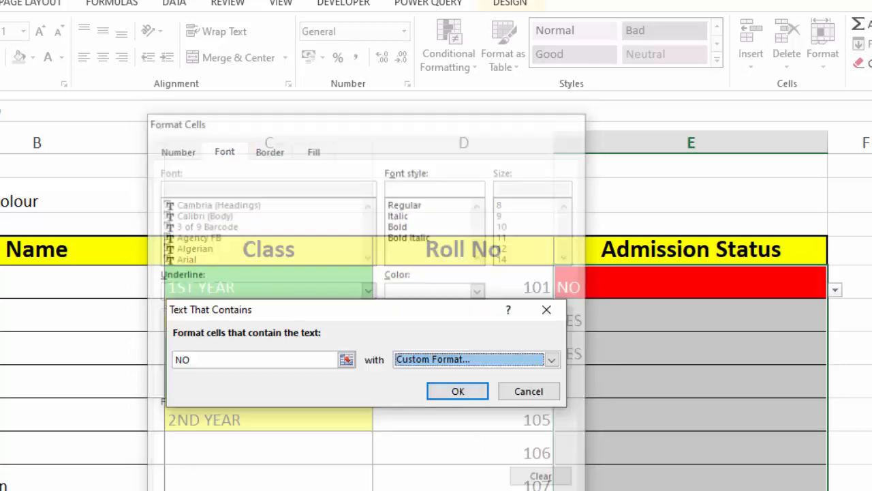
{"action": "left_click", "coordinate": [460, 390]}
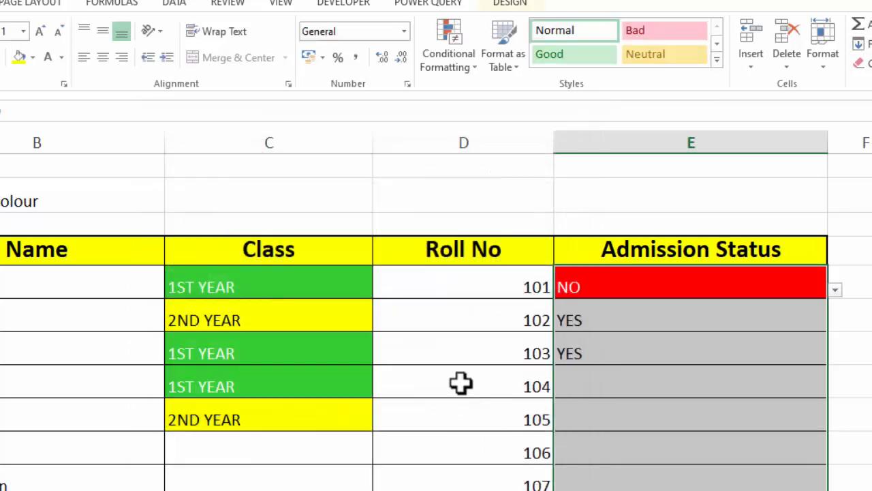
Set up a Text that Contains conditional formatting rule for YES on the Admission Status data cells, using a custom format
{"action": "left_click", "coordinate": [436, 65]}
{"action": "mouse_move", "coordinate": [444, 95]}
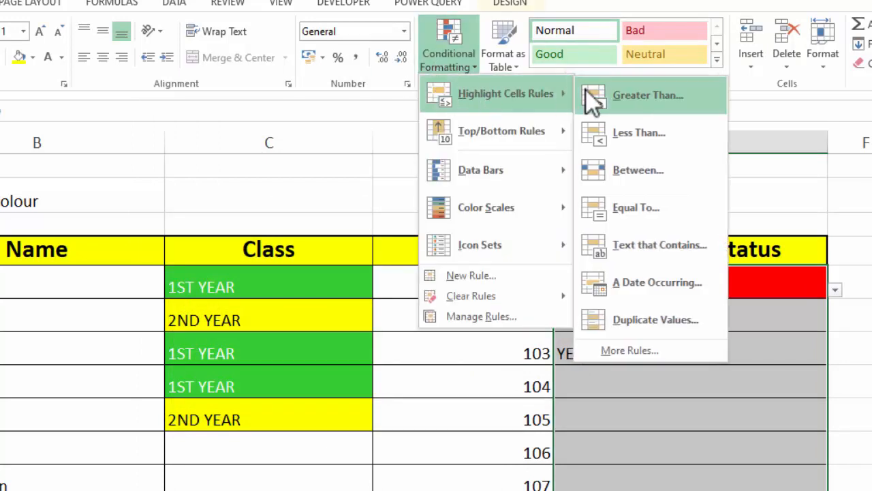
{"action": "left_click", "coordinate": [614, 252]}
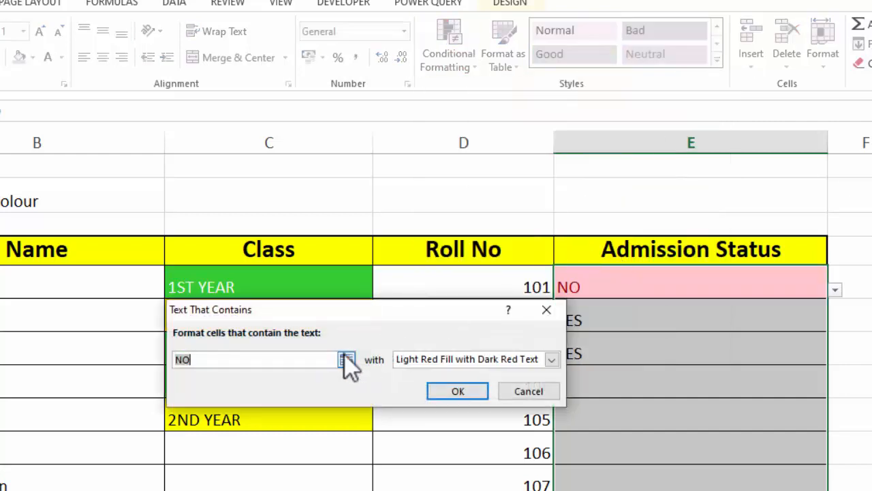
{"action": "type", "text": "YES"}
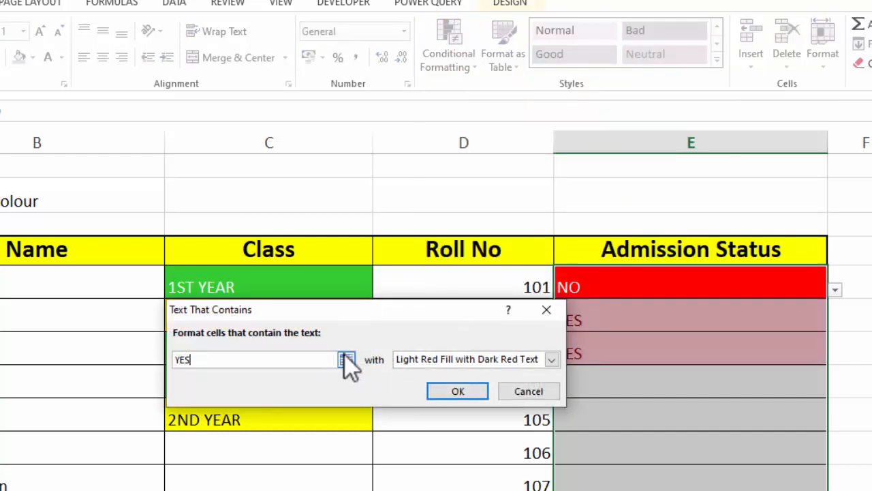
{"action": "left_click", "coordinate": [551, 359]}
{"action": "left_click", "coordinate": [425, 440]}
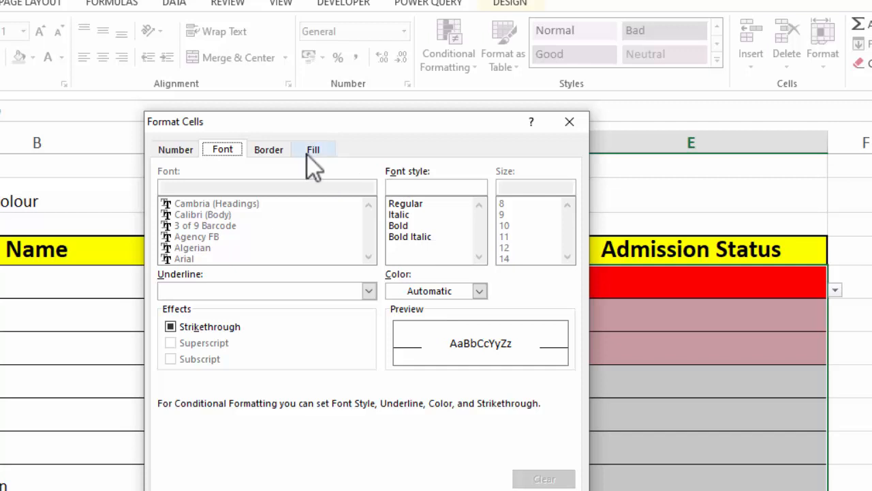
Give the YES rule's custom format a green fill and white font colour, and apply the rule
{"action": "left_click", "coordinate": [310, 150]}
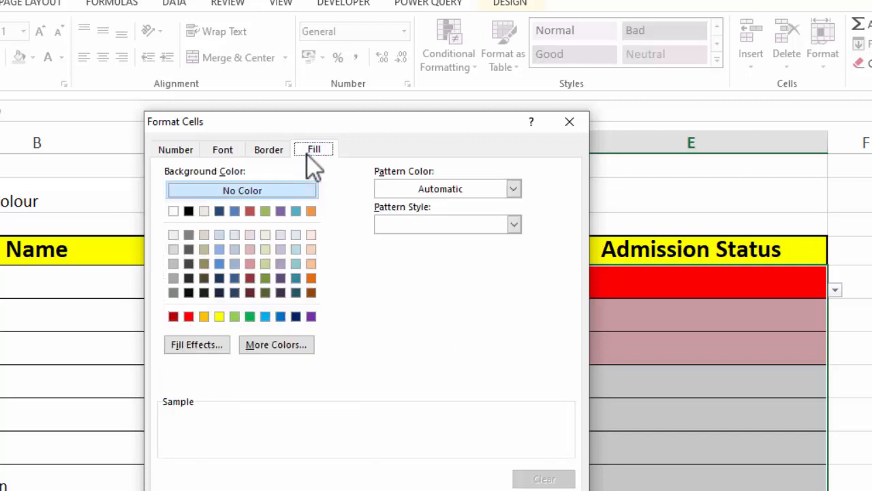
{"action": "left_click", "coordinate": [263, 341]}
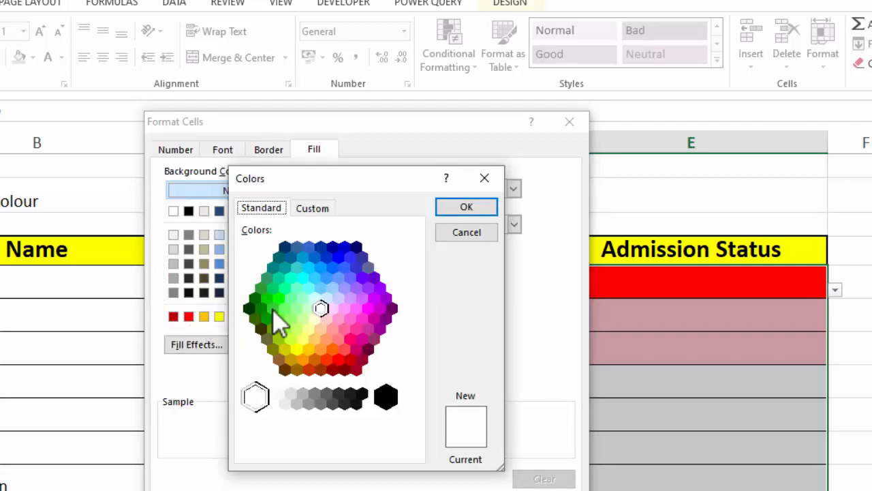
{"action": "left_click", "coordinate": [273, 308]}
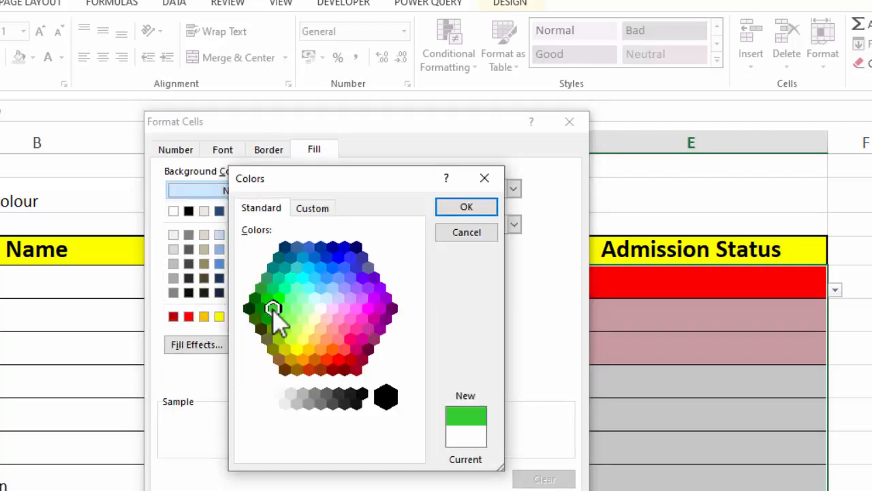
{"action": "left_click", "coordinate": [445, 214]}
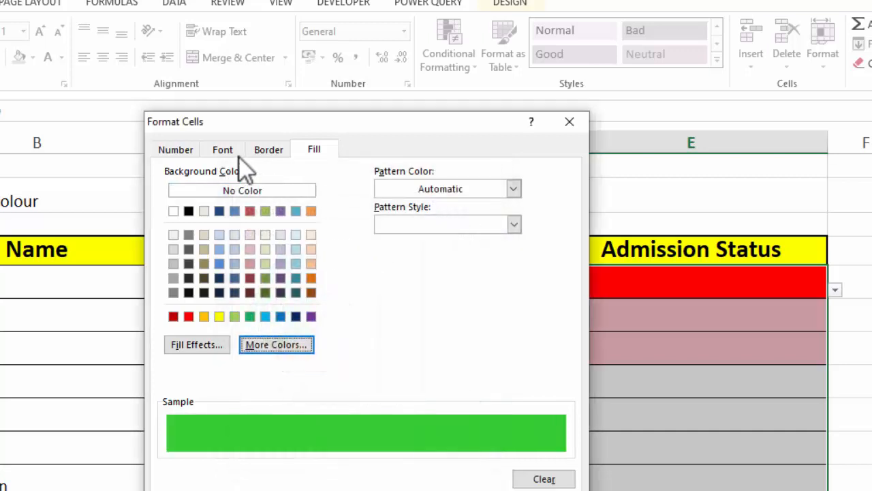
{"action": "left_click", "coordinate": [239, 156]}
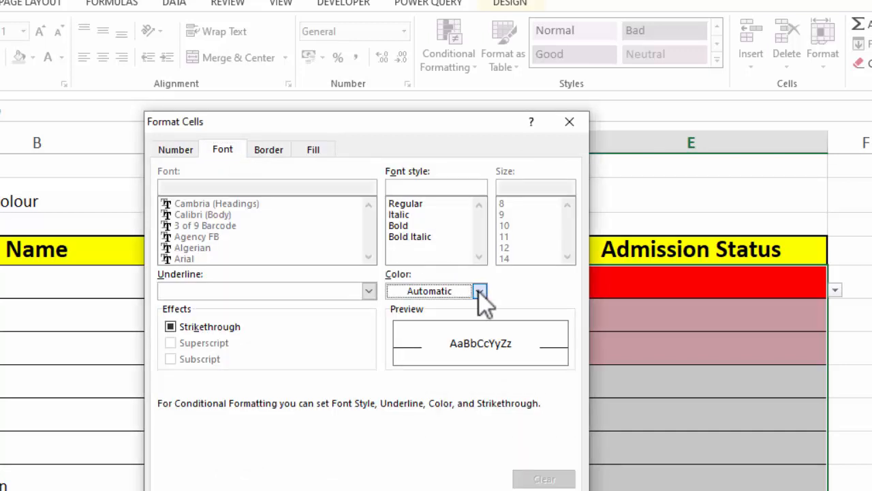
{"action": "left_click", "coordinate": [479, 293]}
{"action": "left_click", "coordinate": [398, 350]}
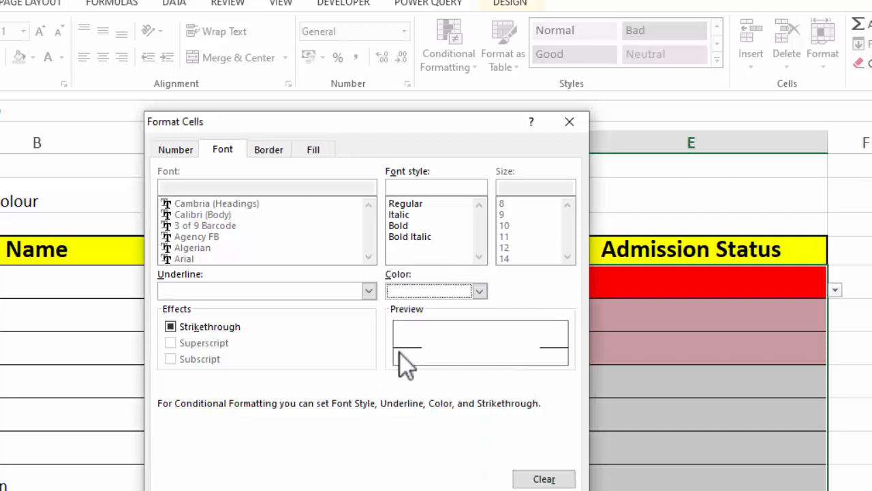
{"action": "left_click", "coordinate": [480, 490]}
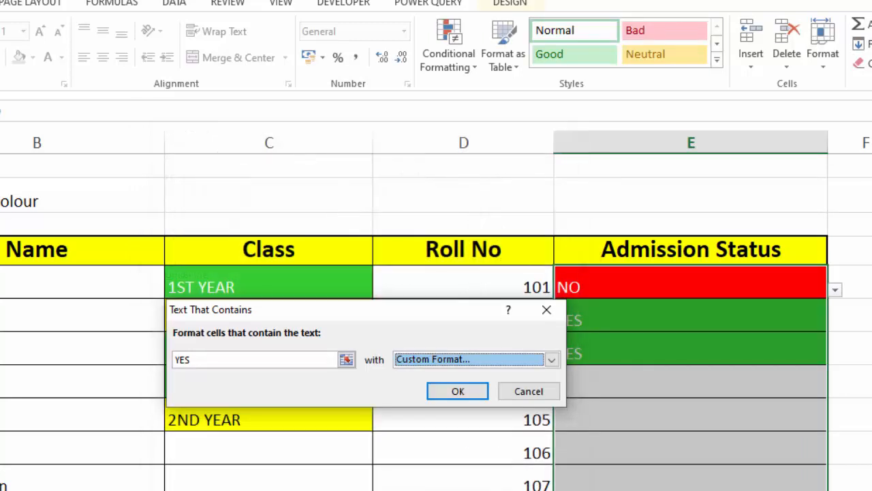
{"action": "left_click", "coordinate": [453, 392]}
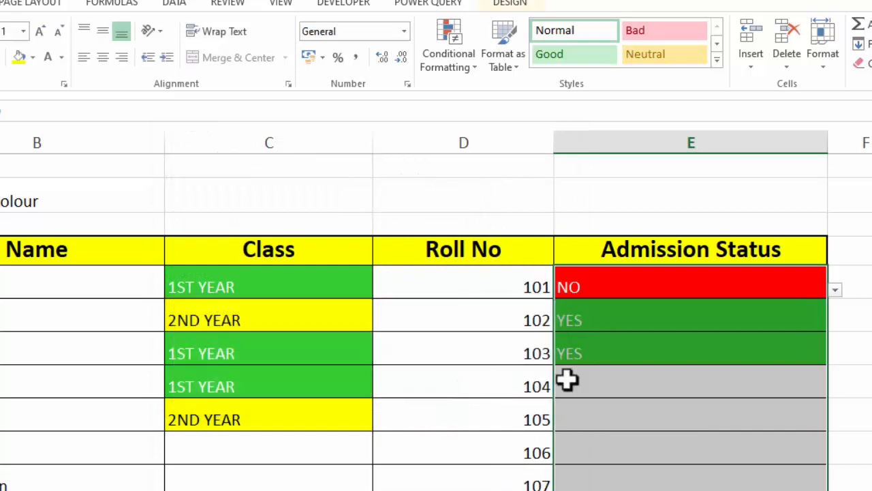
Choose YES for roll number 104 and NO for roll number 105 in the Admission Status column
{"action": "left_click", "coordinate": [623, 379]}
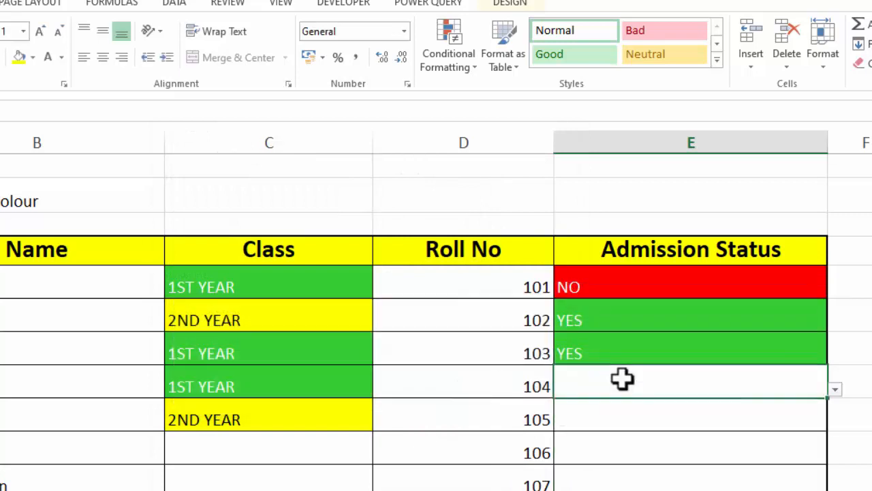
{"action": "left_click", "coordinate": [835, 390]}
{"action": "left_click", "coordinate": [683, 405]}
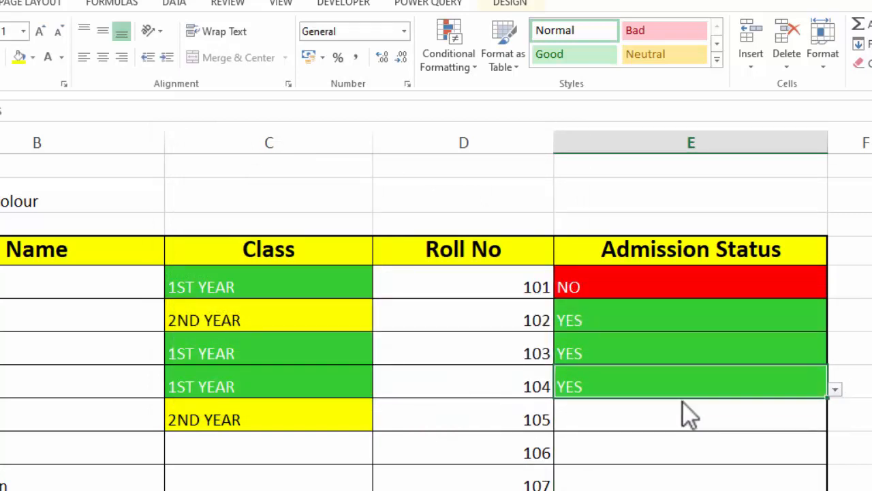
{"action": "left_click", "coordinate": [736, 410]}
{"action": "left_click", "coordinate": [836, 422]}
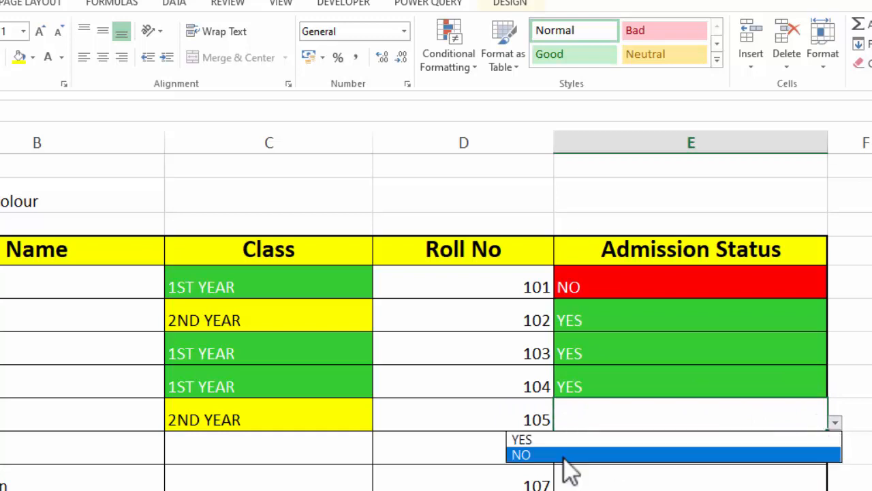
{"action": "left_click", "coordinate": [565, 455]}
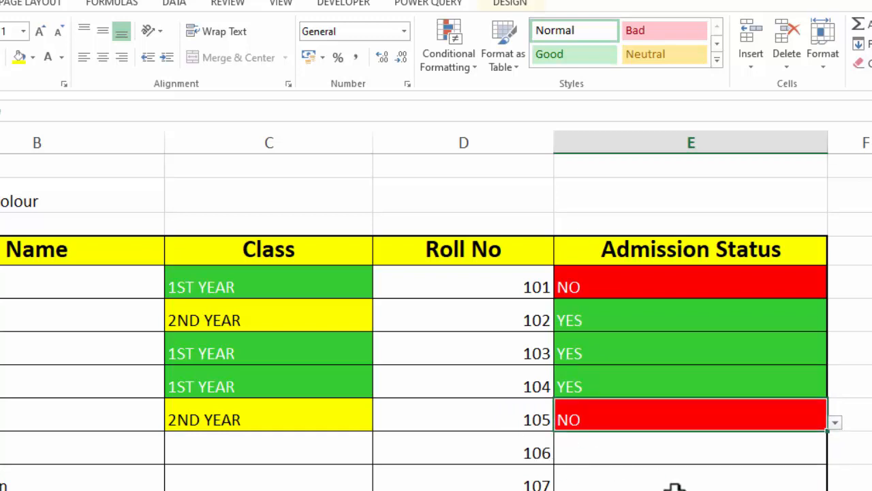
Fill the table's header row with dark blue and set its font colour to white
{"action": "left_click", "coordinate": [26, 196]}
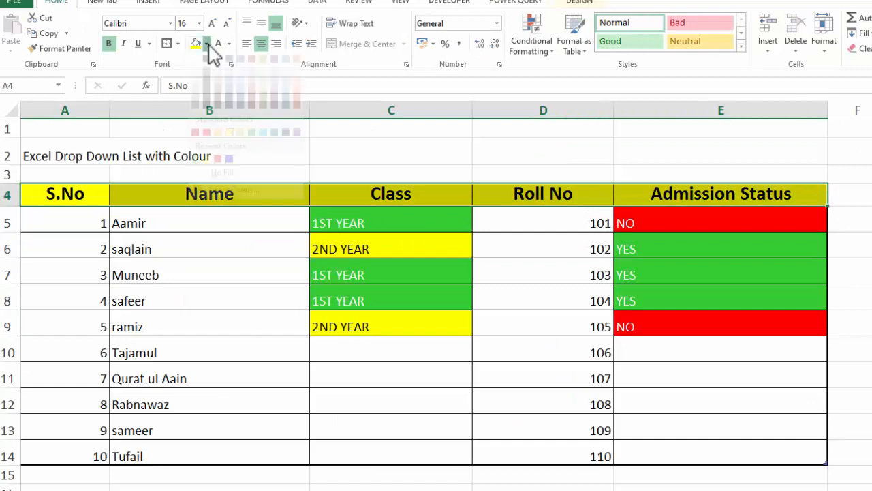
{"action": "left_click", "coordinate": [206, 43]}
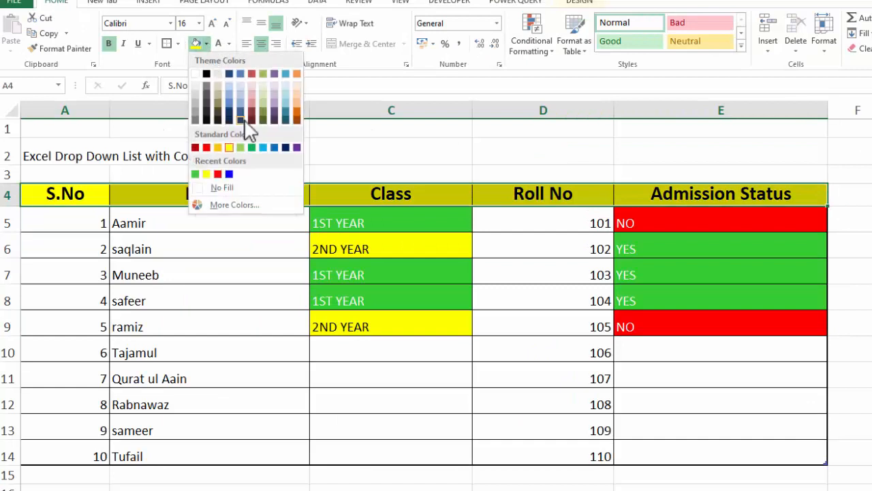
{"action": "left_click", "coordinate": [287, 148]}
{"action": "left_click", "coordinate": [218, 43]}
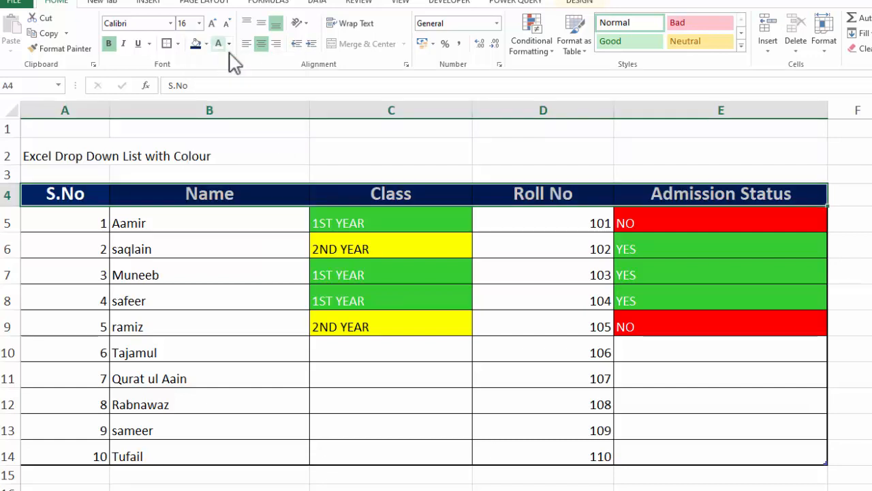
{"action": "left_click", "coordinate": [871, 324]}
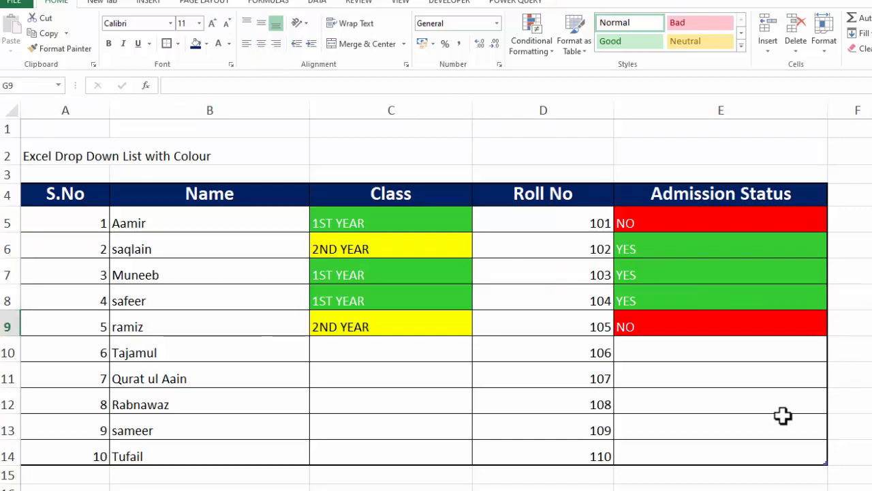
Format A4:E14 with a table style that has light purple banded rows, and fill the header row with bright blue
{"action": "left_click", "coordinate": [59, 193]}
{"action": "left_click_drag", "start_coordinate": [59, 193], "coordinate": [629, 460]}
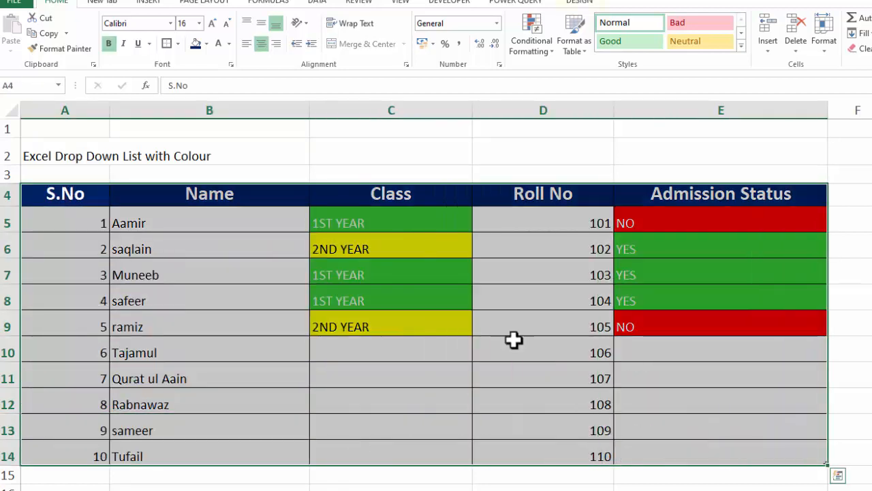
{"action": "left_click", "coordinate": [577, 42]}
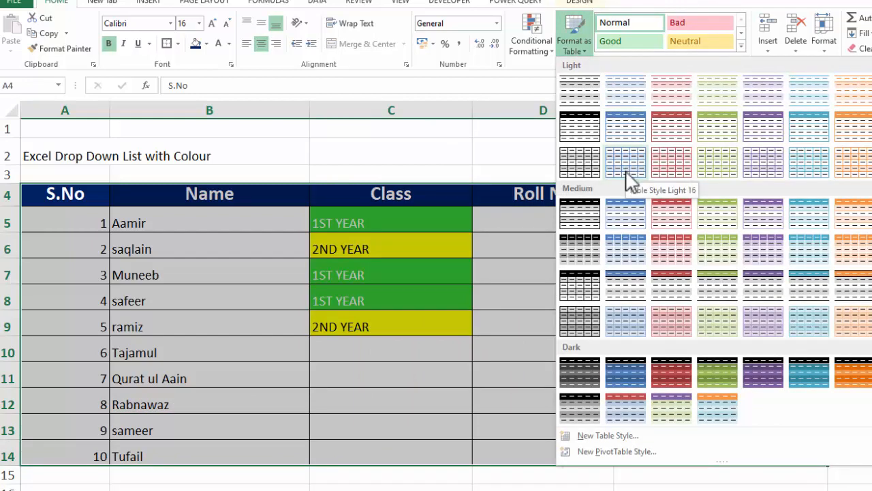
{"action": "left_click", "coordinate": [627, 215]}
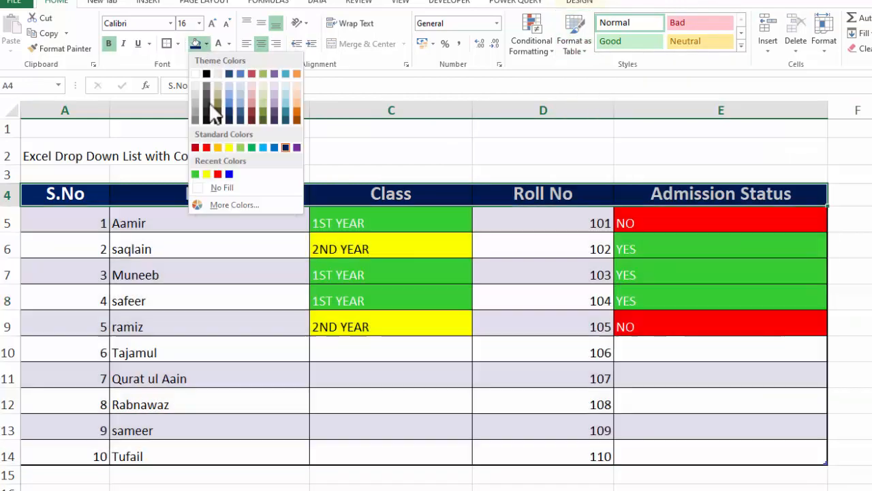
{"action": "left_click", "coordinate": [229, 176]}
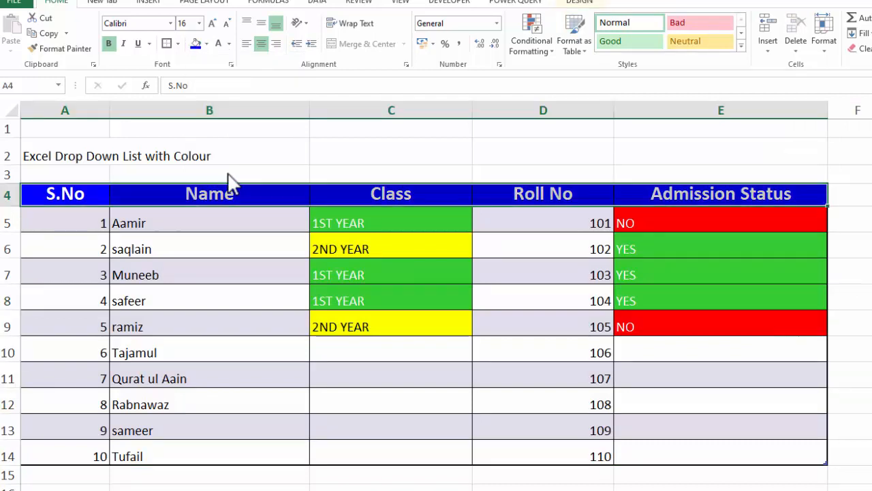
{"action": "left_click", "coordinate": [871, 378]}
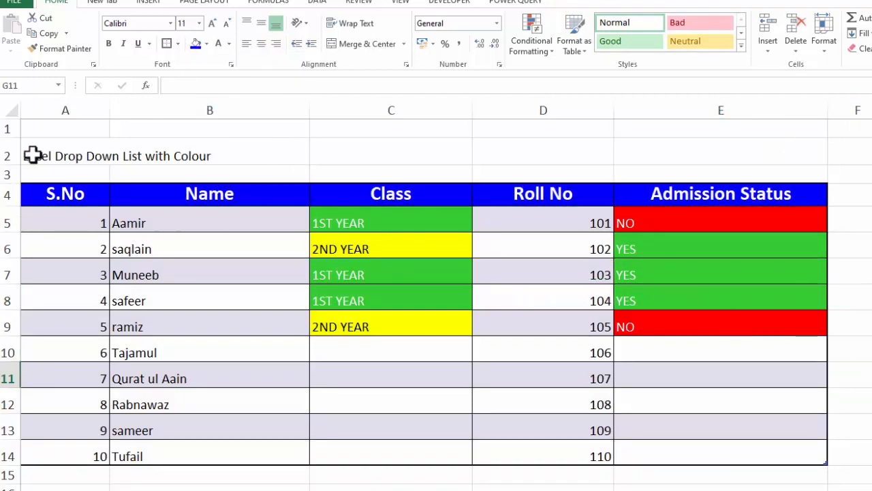
Centre the title in row 2 over columns A to E using the Center Across Selection horizontal alignment
{"action": "left_click_drag", "start_coordinate": [33, 156], "coordinate": [634, 144]}
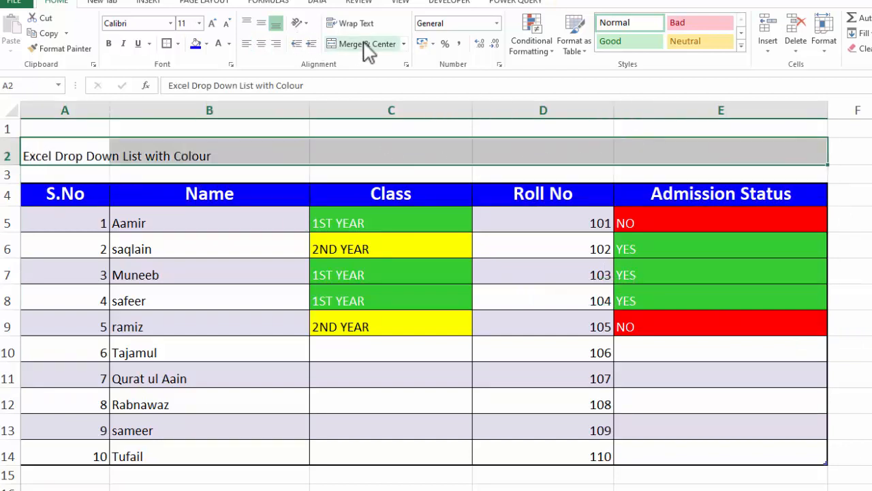
{"action": "left_click", "coordinate": [237, 287]}
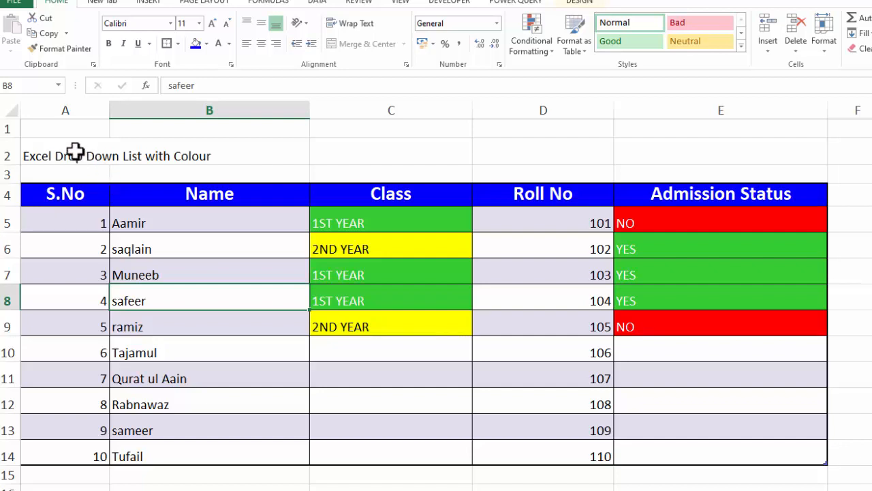
{"action": "left_click_drag", "start_coordinate": [74, 152], "coordinate": [711, 157]}
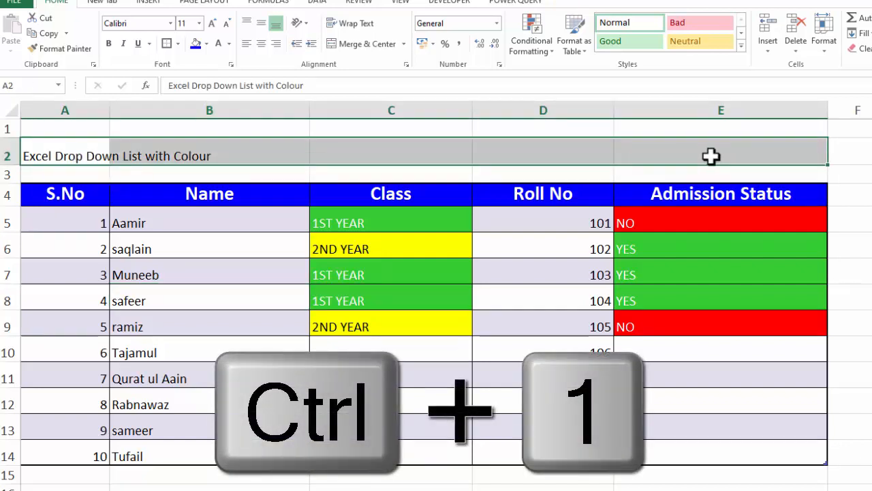
{"action": "key", "text": "ctrl+1"}
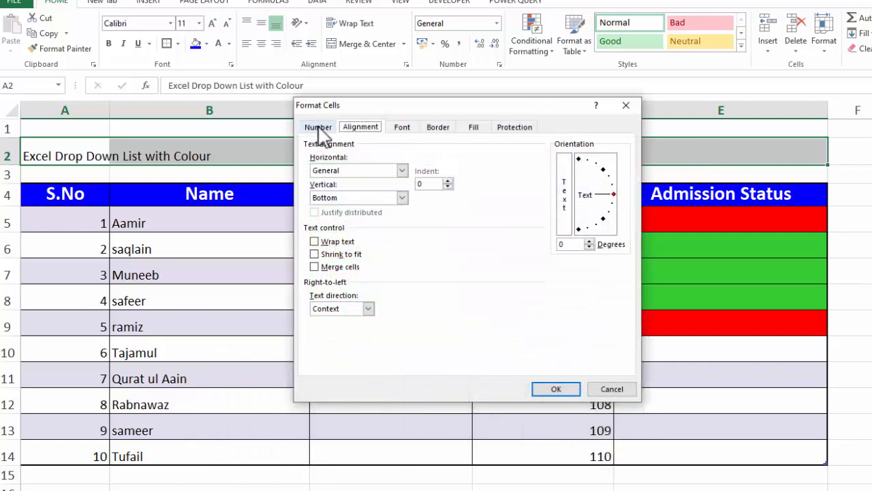
{"action": "left_click", "coordinate": [330, 132]}
{"action": "left_click", "coordinate": [365, 130]}
{"action": "left_click", "coordinate": [402, 171]}
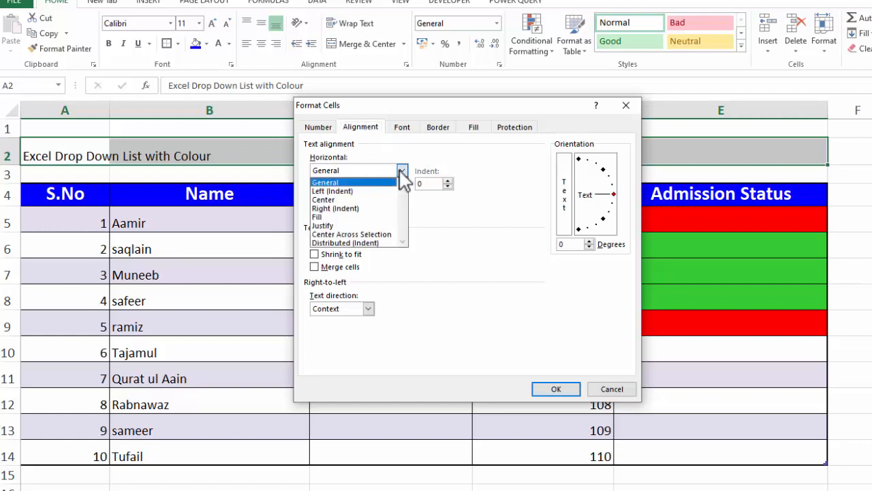
{"action": "left_click", "coordinate": [367, 234]}
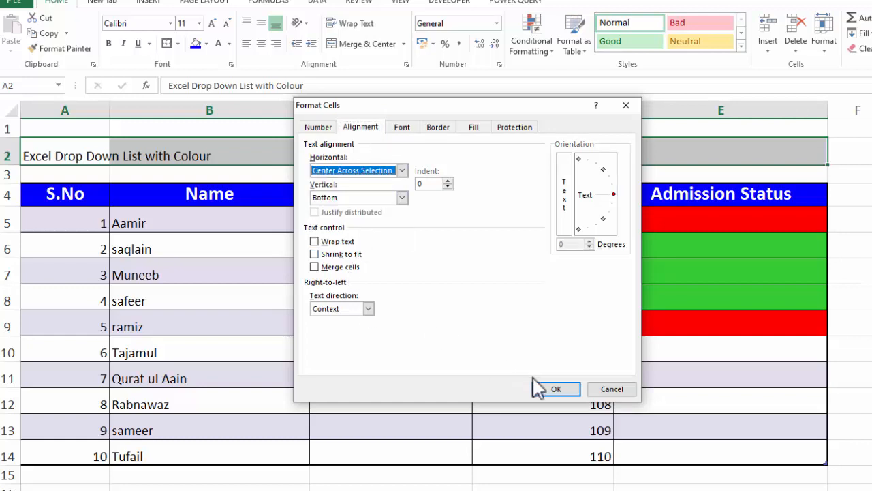
{"action": "left_click", "coordinate": [556, 389]}
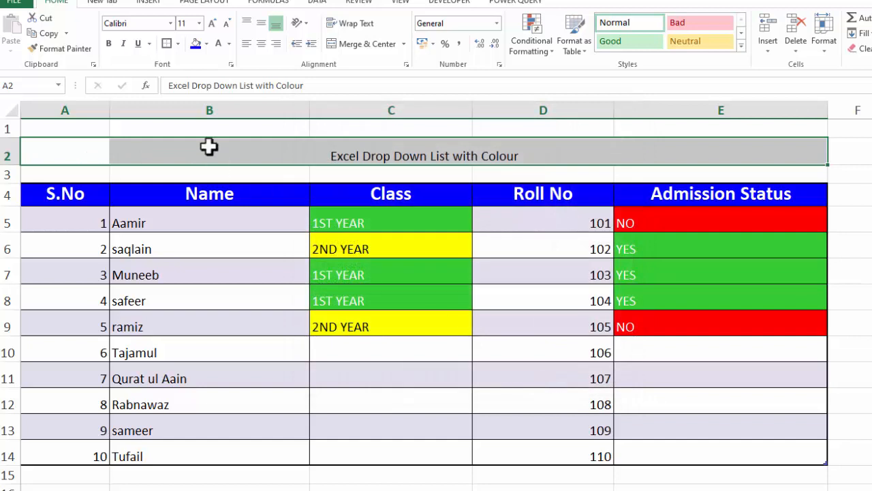
Set the title's font size to 18
{"action": "left_click", "coordinate": [211, 23]}
{"action": "left_click", "coordinate": [211, 24]}
{"action": "left_click", "coordinate": [212, 24]}
{"action": "left_click", "coordinate": [211, 24]}
{"action": "left_click", "coordinate": [210, 25]}
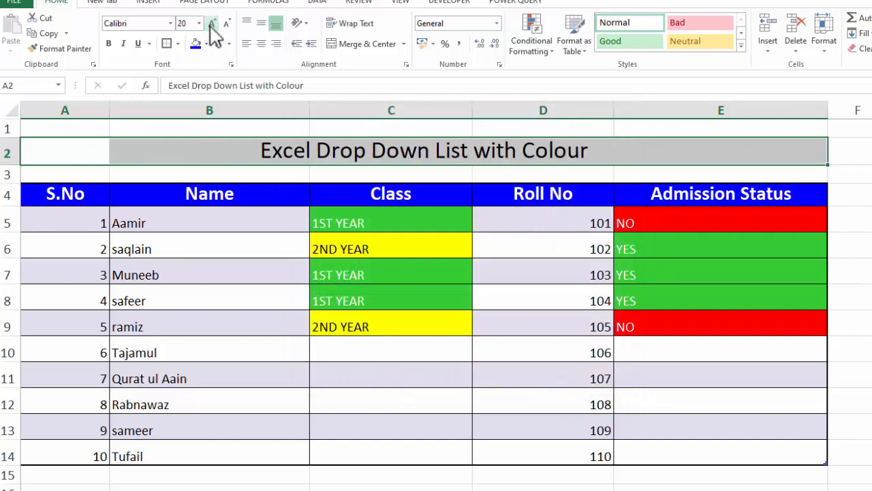
{"action": "left_click", "coordinate": [220, 28]}
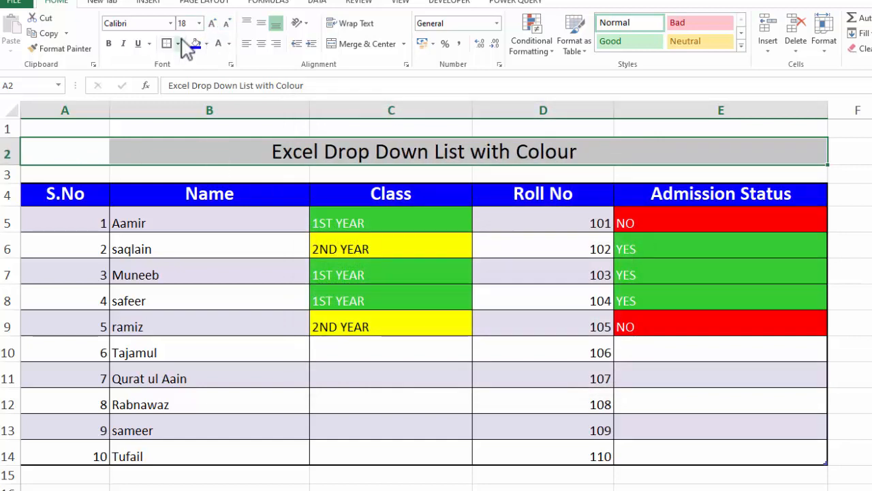
Fill the title cells A2:E2 with orange and make the title bold
{"action": "left_click", "coordinate": [206, 44]}
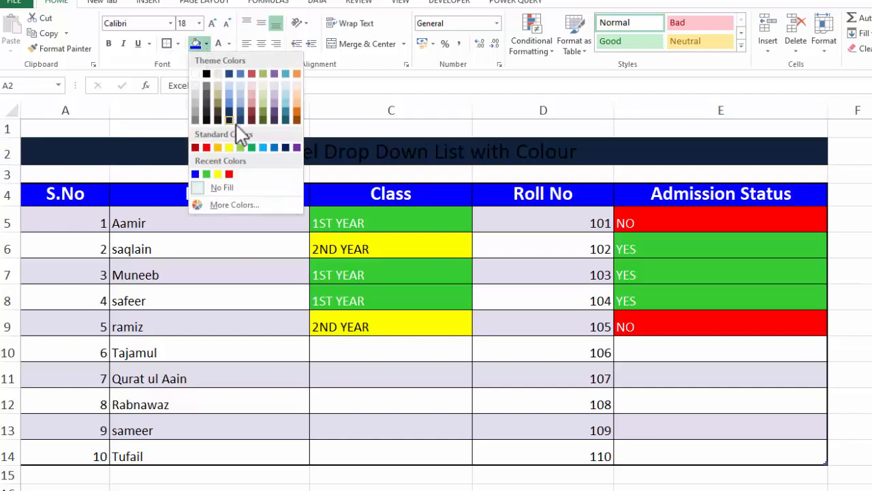
{"action": "left_click", "coordinate": [218, 148]}
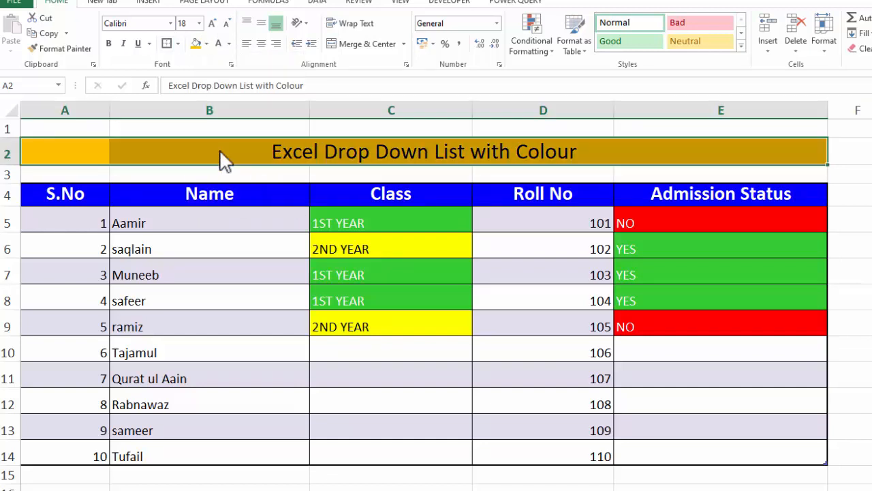
{"action": "left_click", "coordinate": [109, 44]}
{"action": "left_click", "coordinate": [499, 347]}
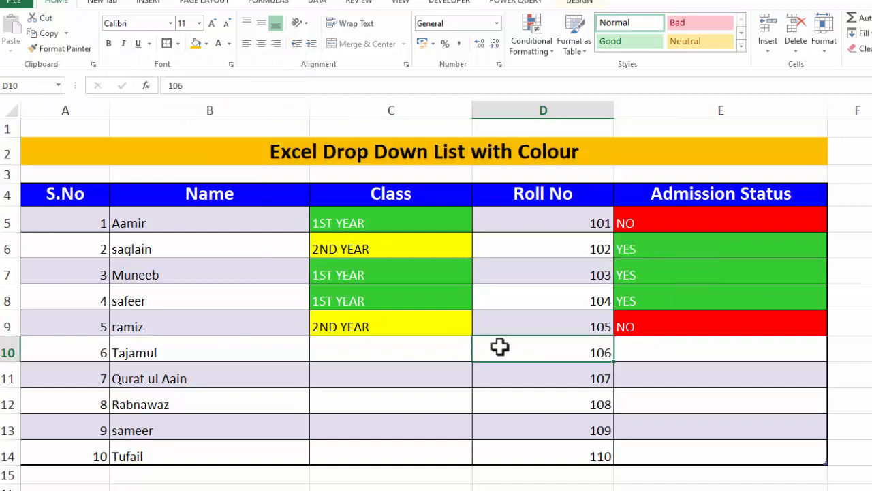